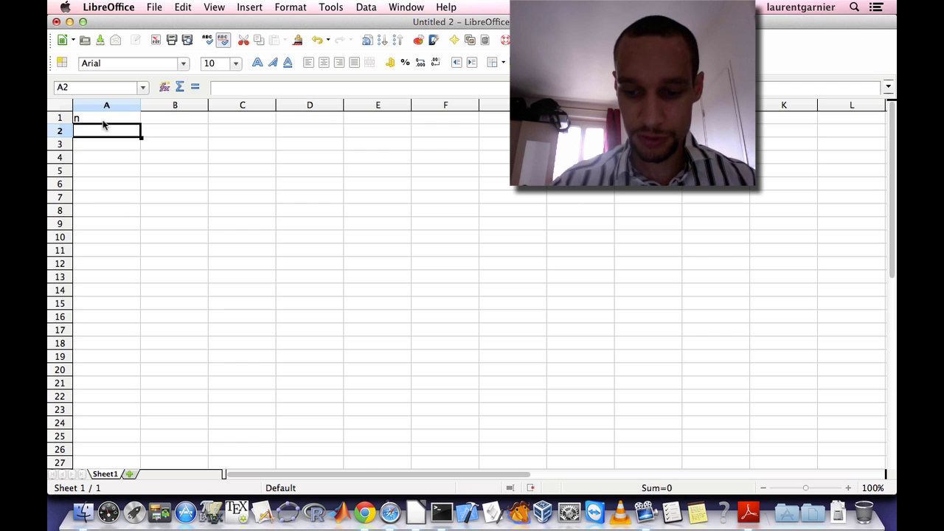
Enter 0 and 1 under the n header in A2 and A3, and extend the series down to 20 in A22
text(0)
key(Return)
text(1)
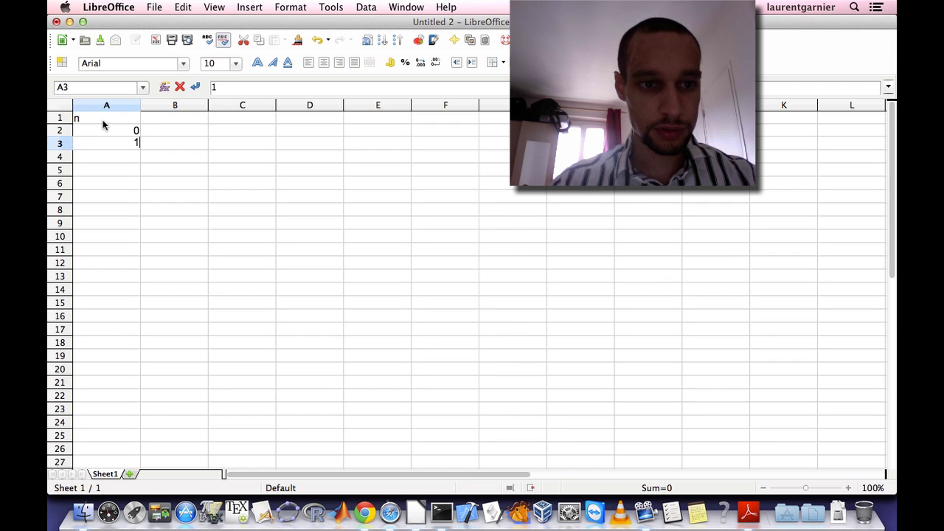
key(Return)
click(132, 147)
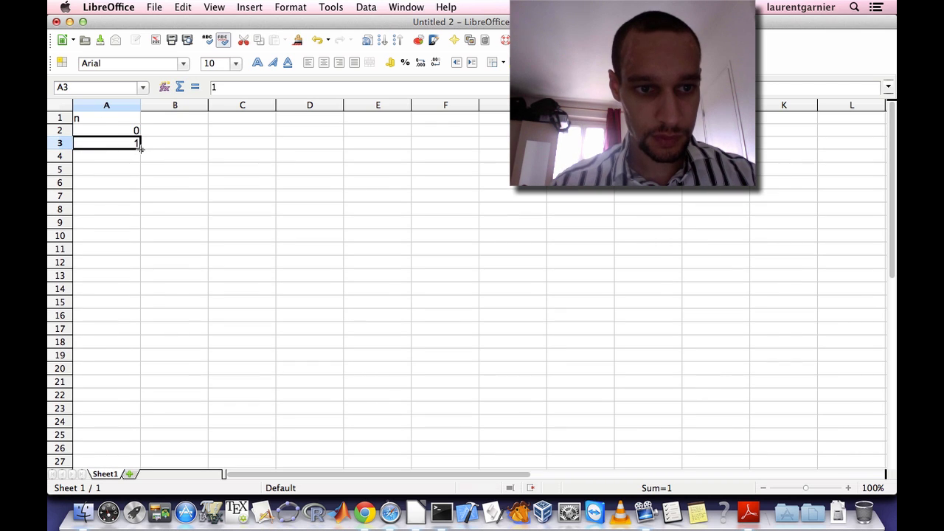
drag(141, 164, 166, 410)
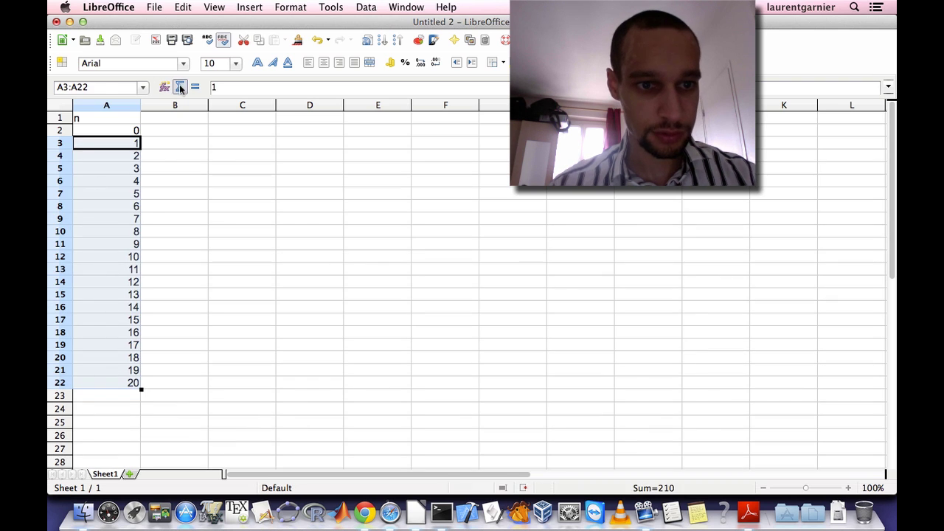
Enter the column header u(n) in cell B1
click(170, 118)
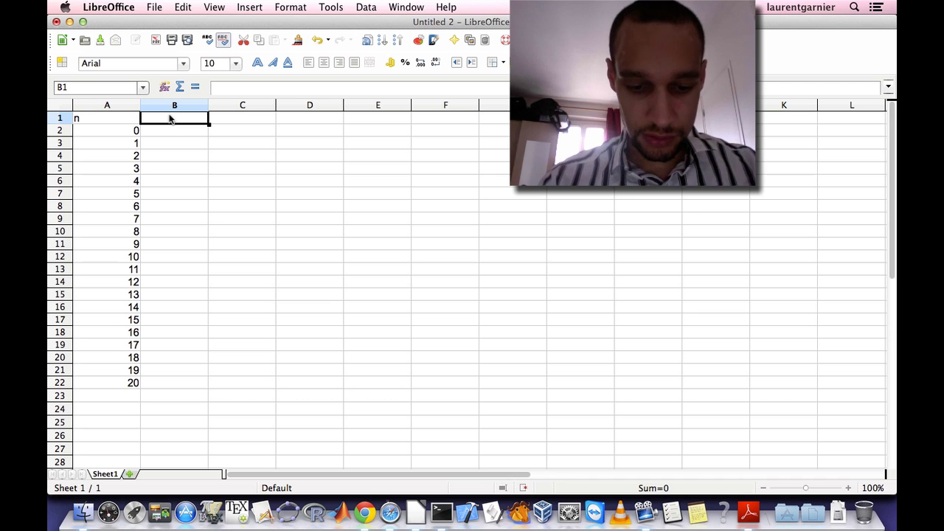
text(u)
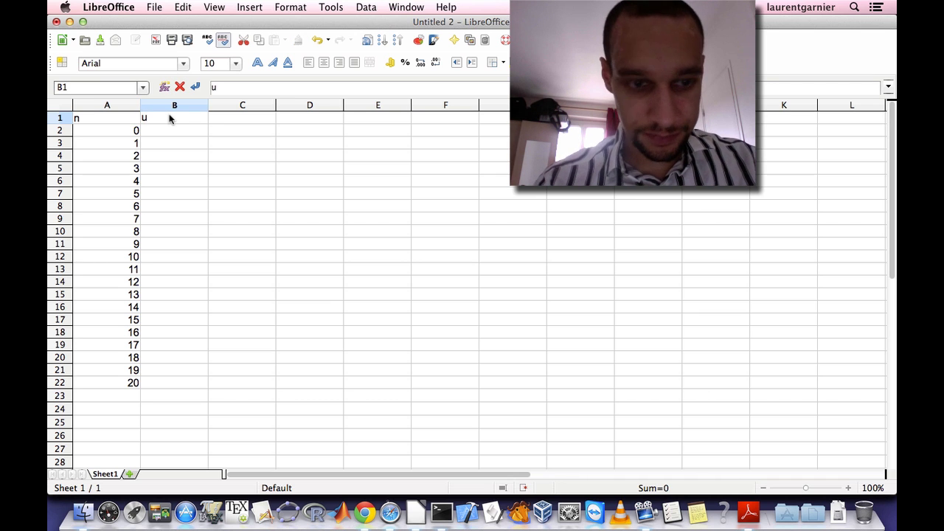
text((n)
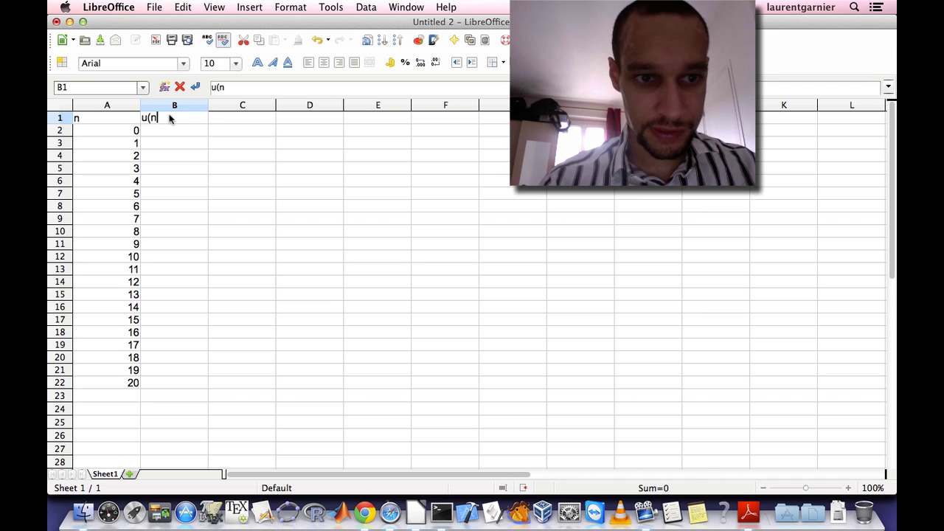
text())
key(Return)
Enter the header u(n+1)=a*u(n)+b in C1 and widen column C to fit it
click(229, 122)
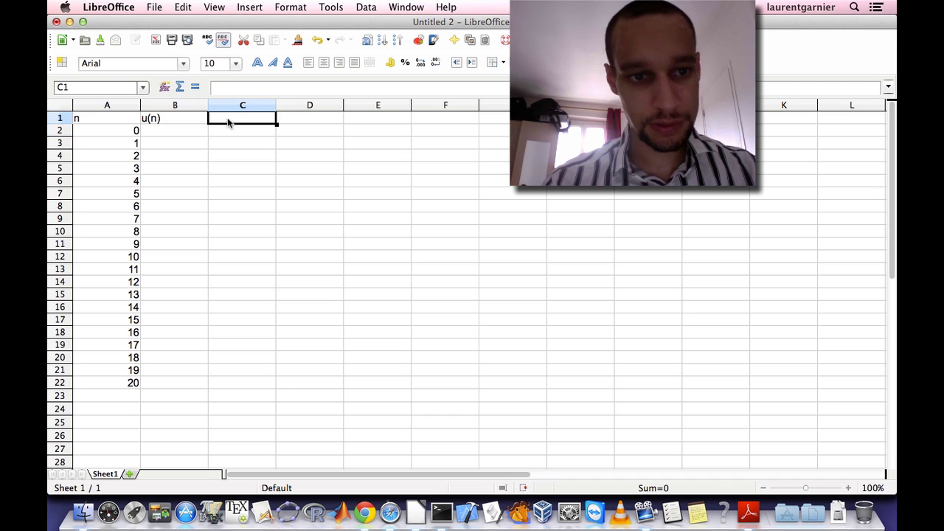
text(u()
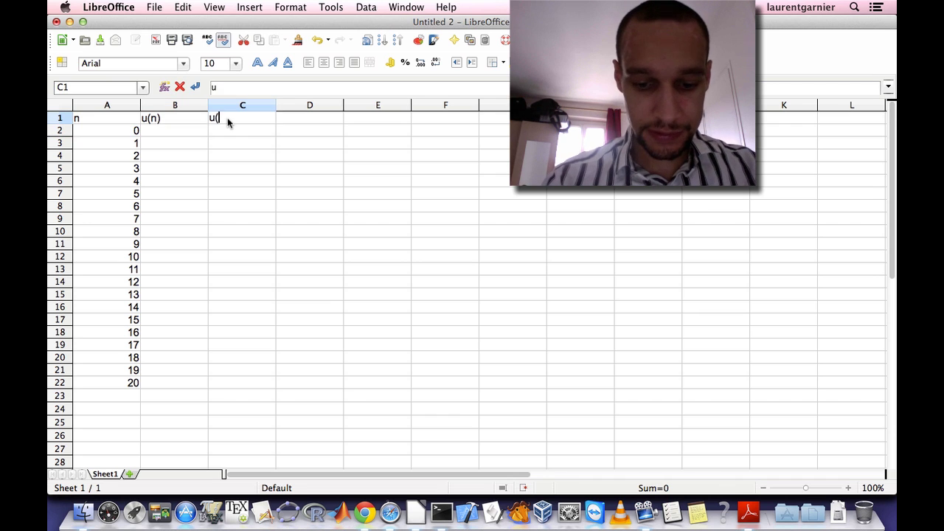
text(n+1))
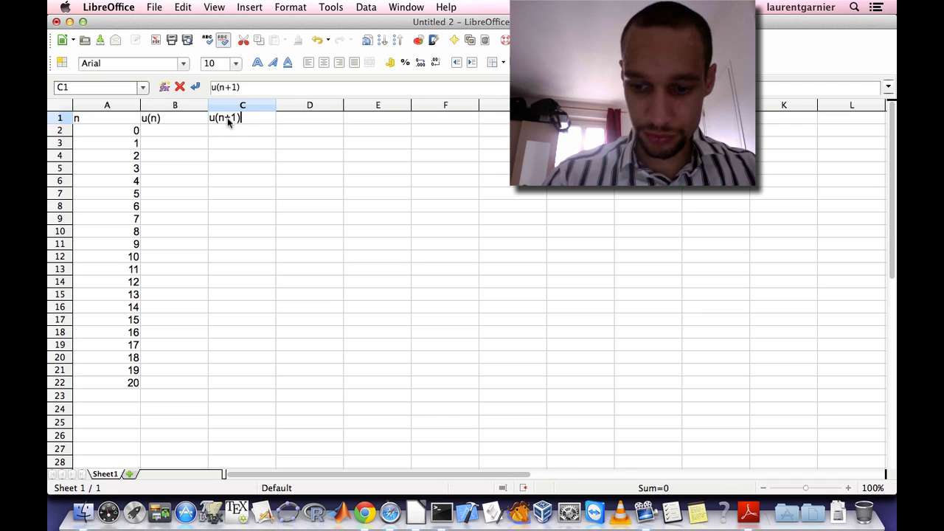
text(=)
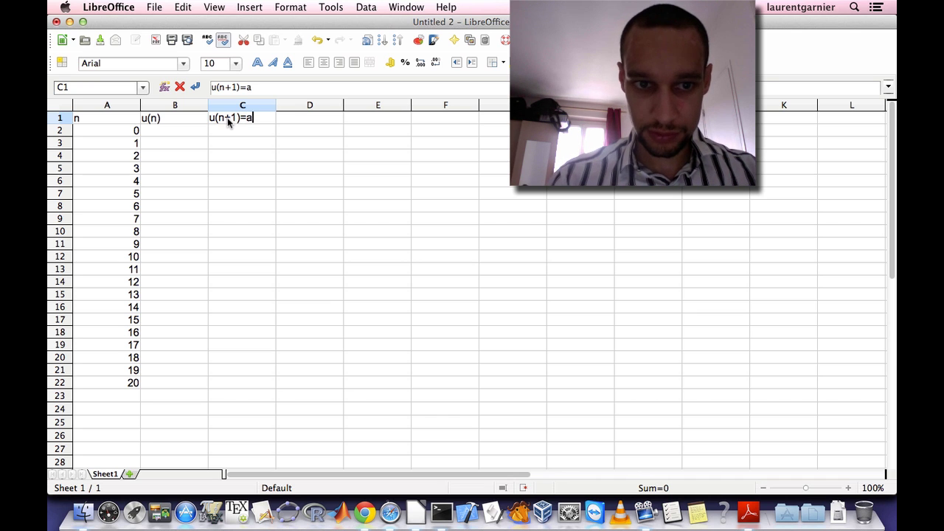
text(a*u()
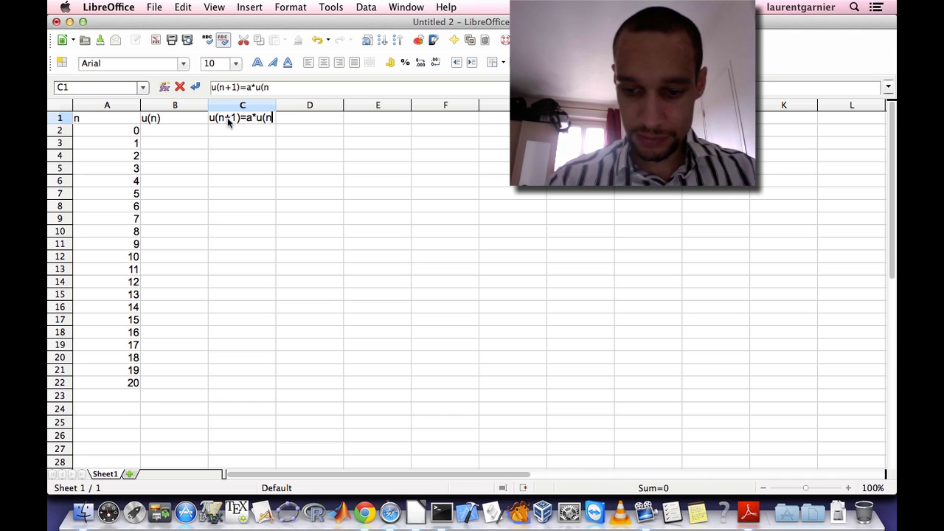
text(n)+b)
key(Return)
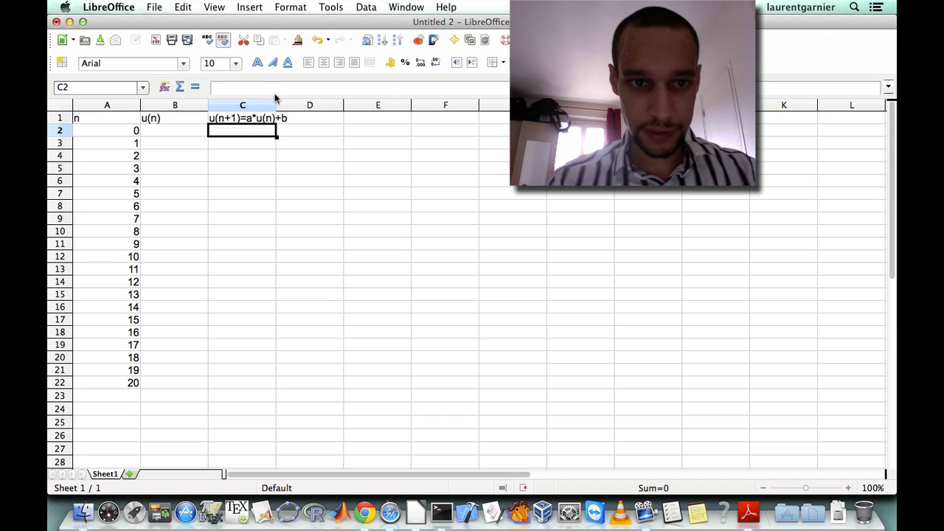
drag(275, 107, 297, 107)
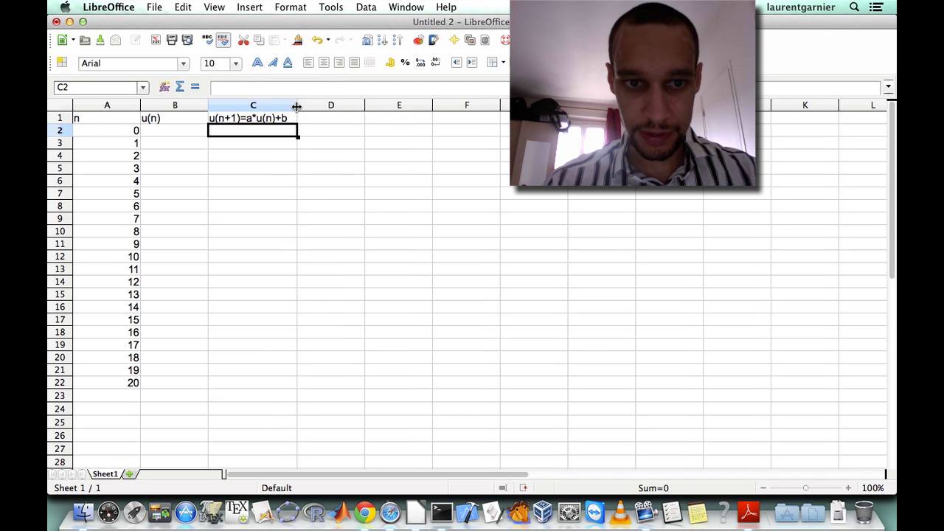
Add the parameter headers a in D1 and b in E1
click(331, 118)
text(a)
key(Return)
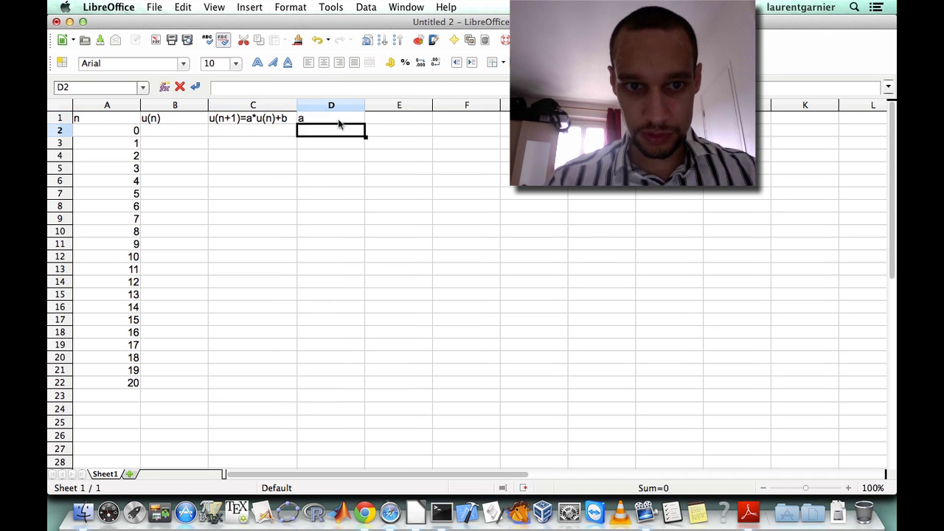
click(383, 120)
text(b)
key(Return)
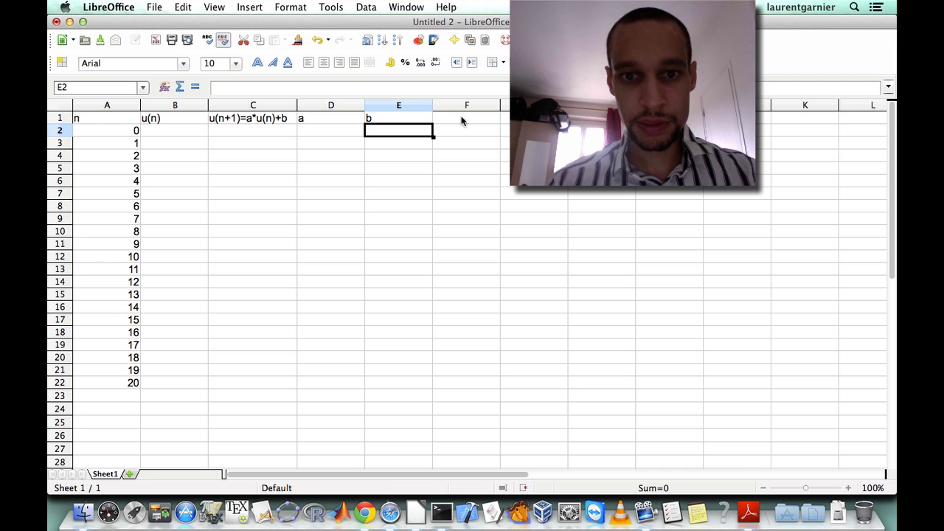
Enter the limit header l=b/(1-a) as text in cell F1
click(463, 119)
text(=)
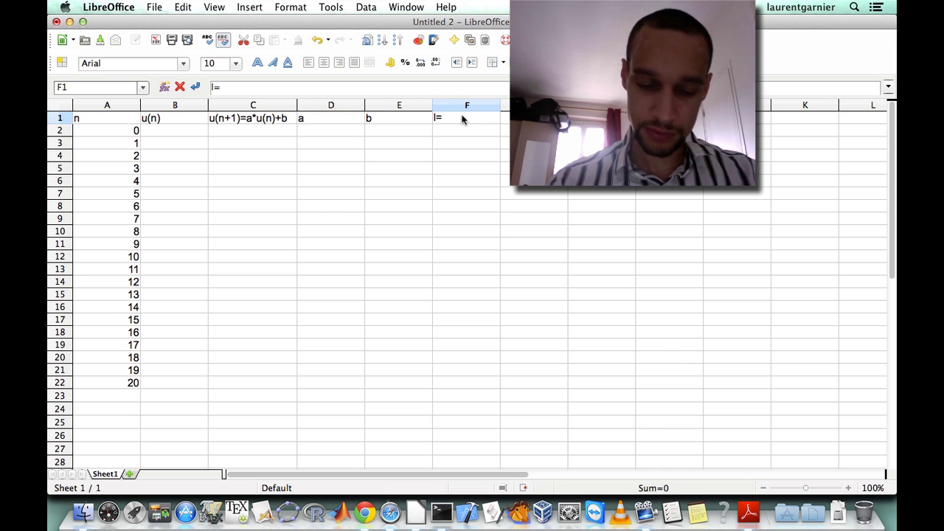
text(b)
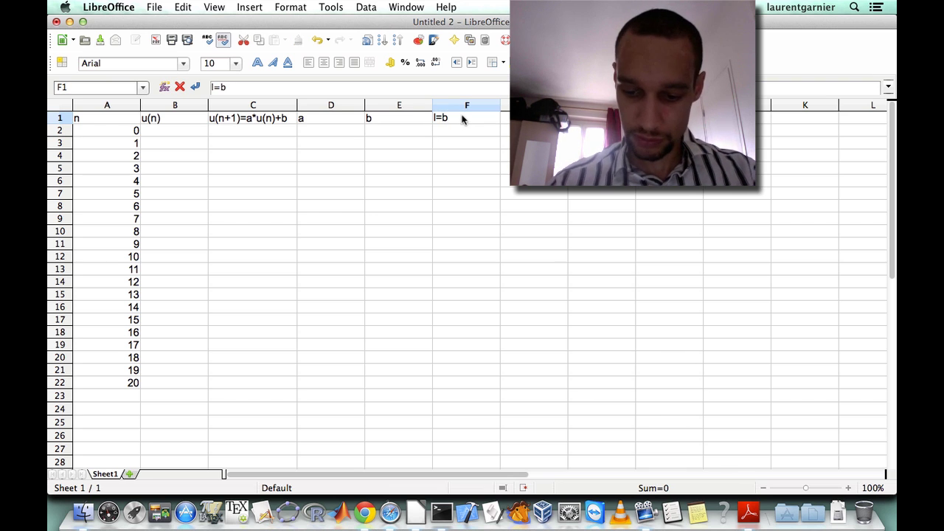
text(/()
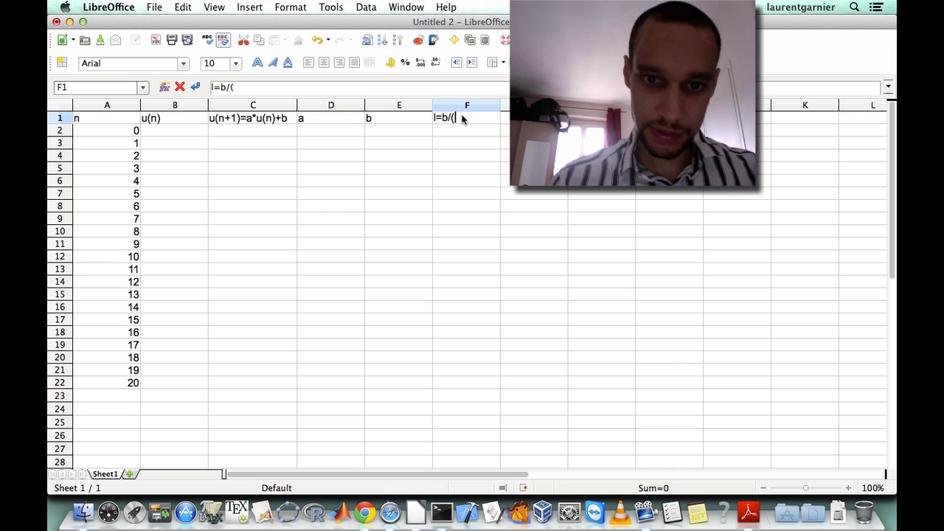
text(1)
text(-a)
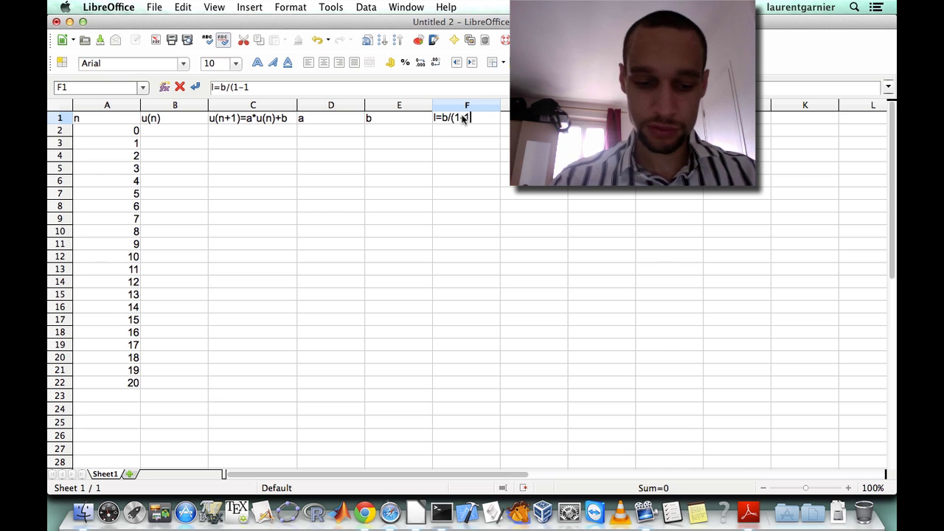
text())
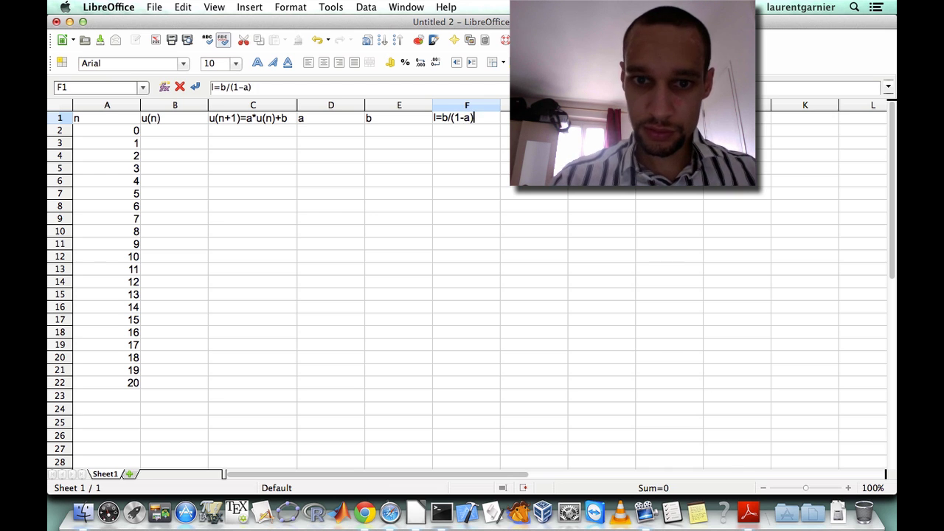
key(Return)
Set the initial term of u(n) to 1 in cell B2
click(183, 134)
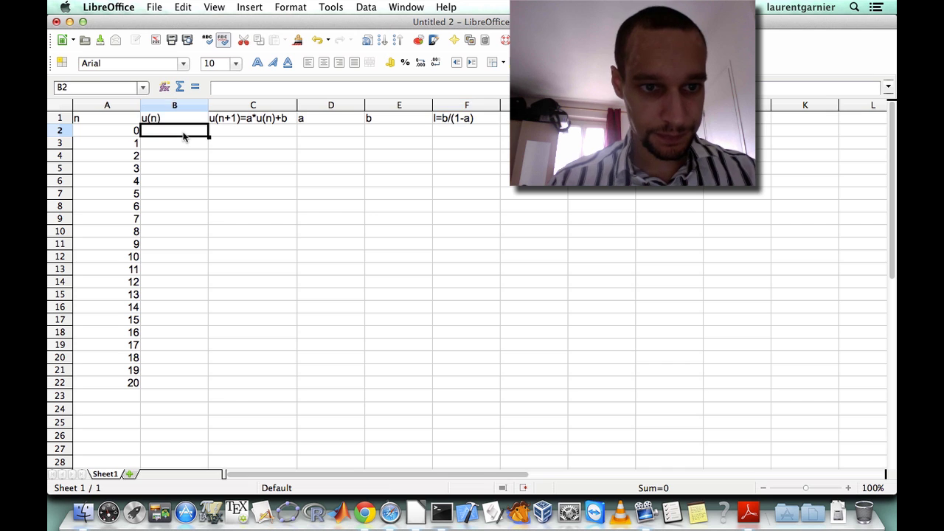
text(1)
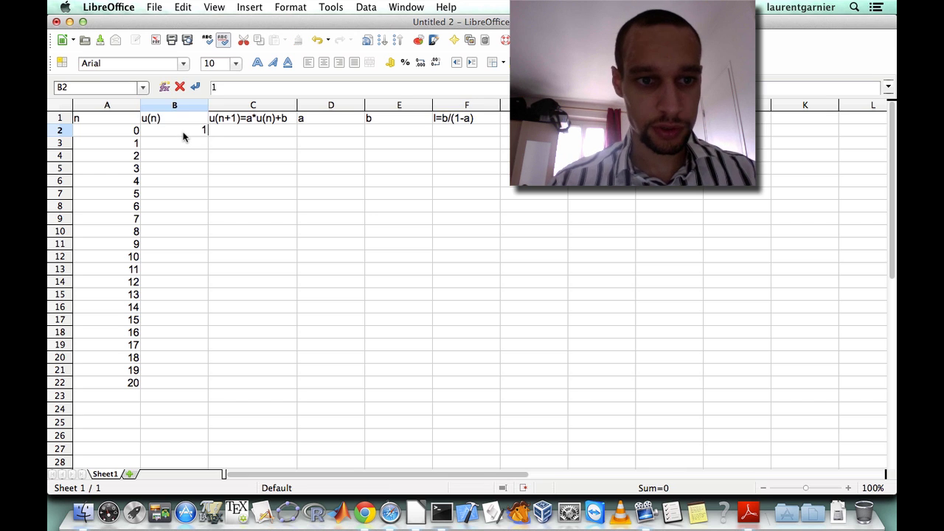
key(Return)
Set parameter a to 0,5 in D2 and parameter b to 0,3 in E2
click(319, 131)
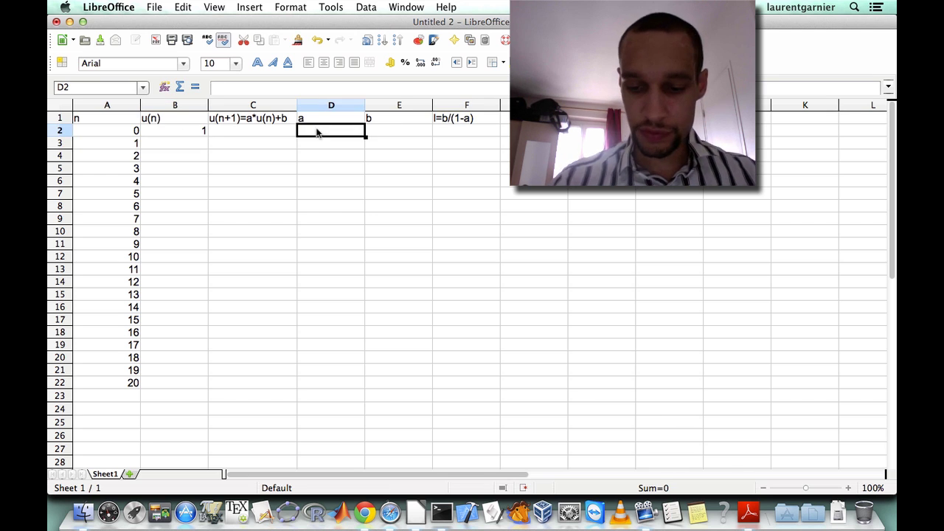
text(0,5)
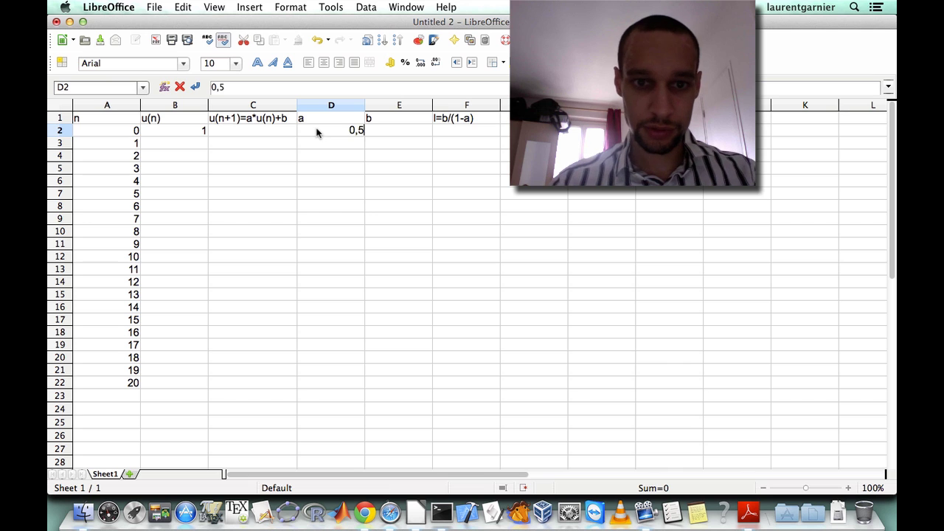
key(Tab)
text(0,3)
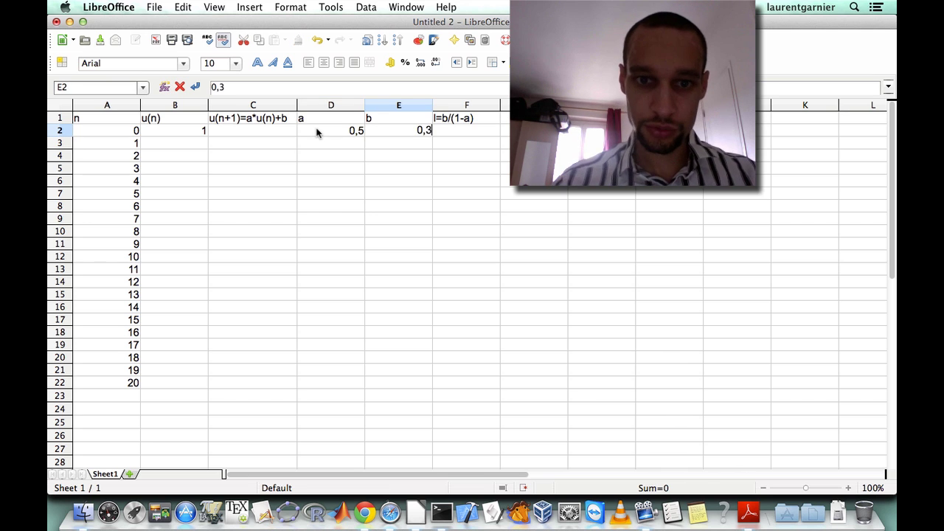
key(Return)
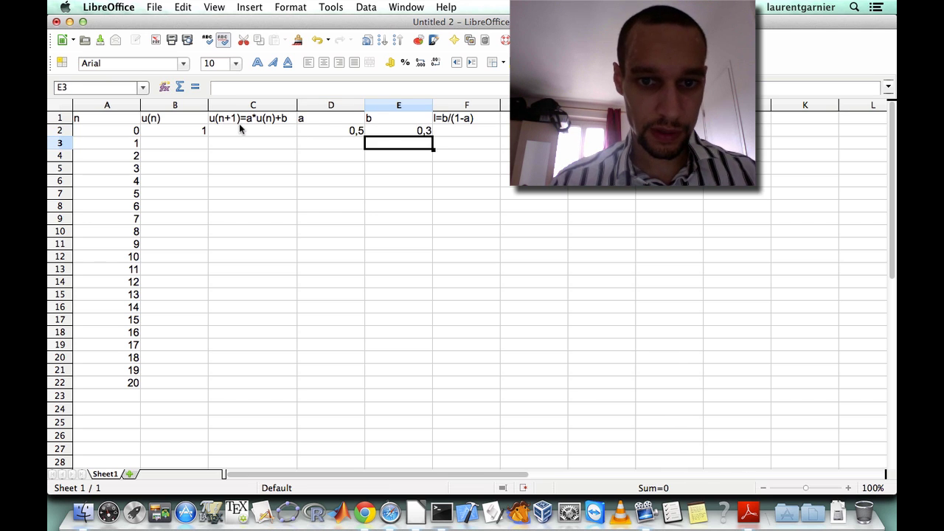
Calculate the limit in F2 with the formula =E2/(1-D2)
click(443, 131)
text(=)
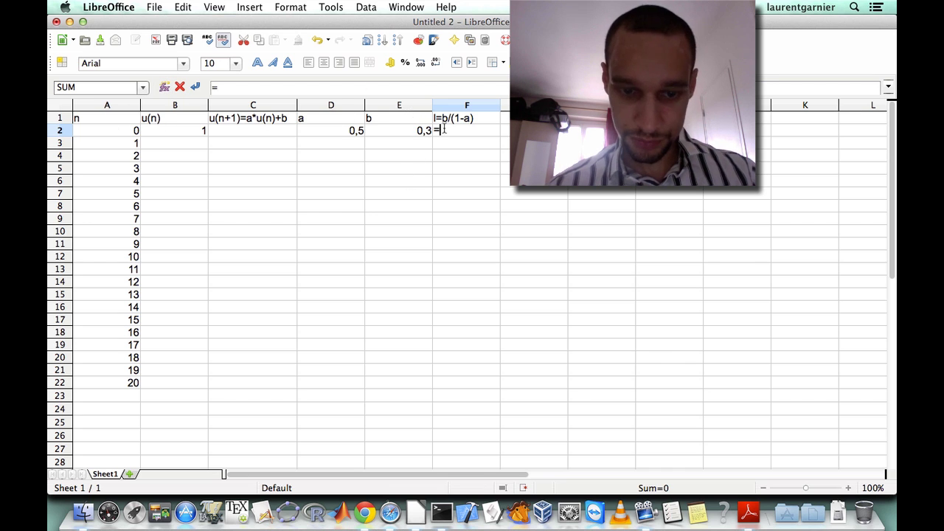
text(E)
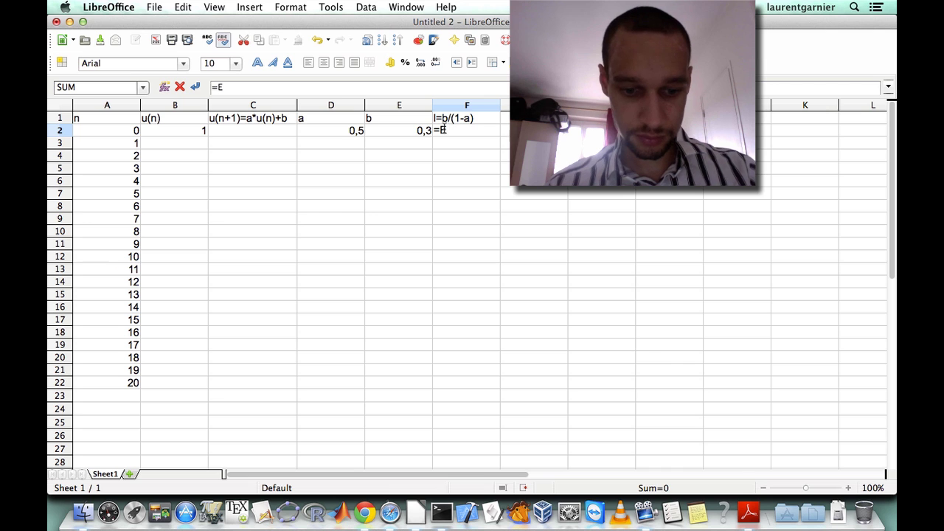
text(2/()
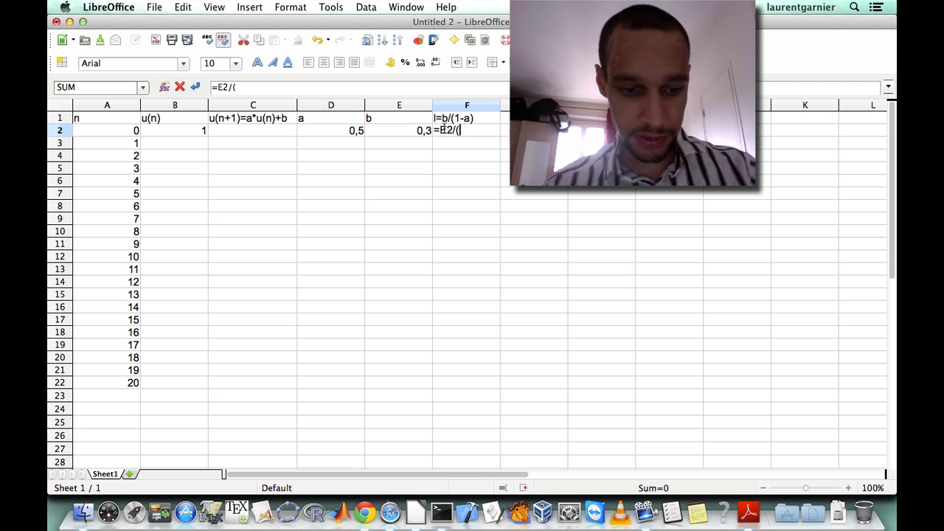
text(1-)
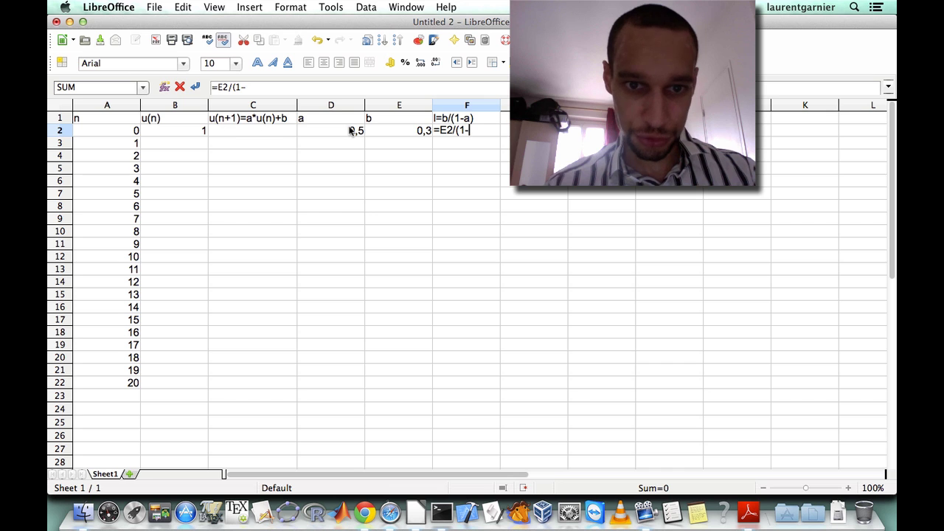
text(D2)
key(Return)
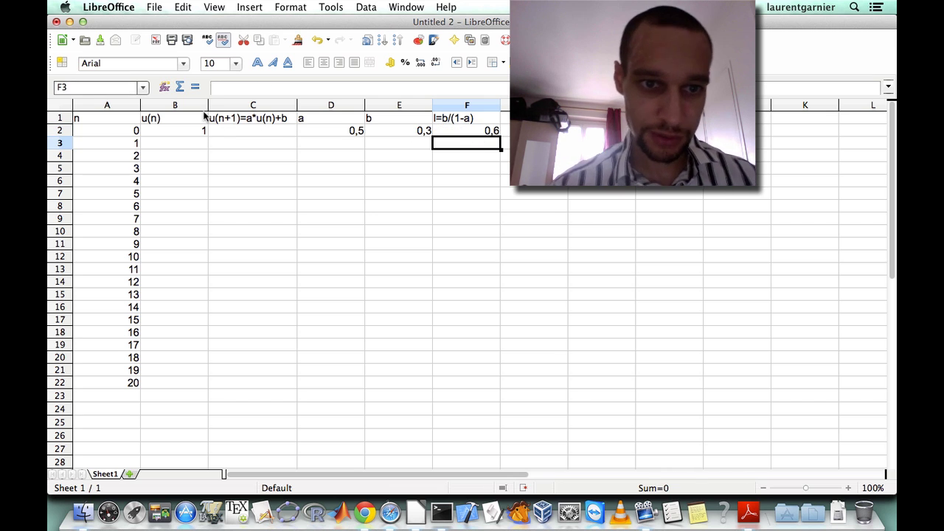
Calculate u(n+1) in C2 with the formula =$D$2*B2+$E$2, keeping the references to a and b absolute
click(237, 128)
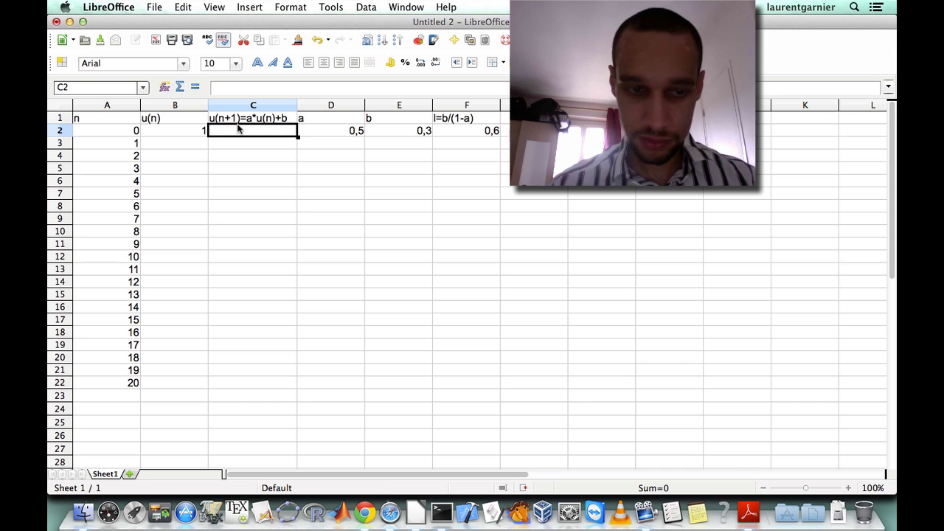
text(=)
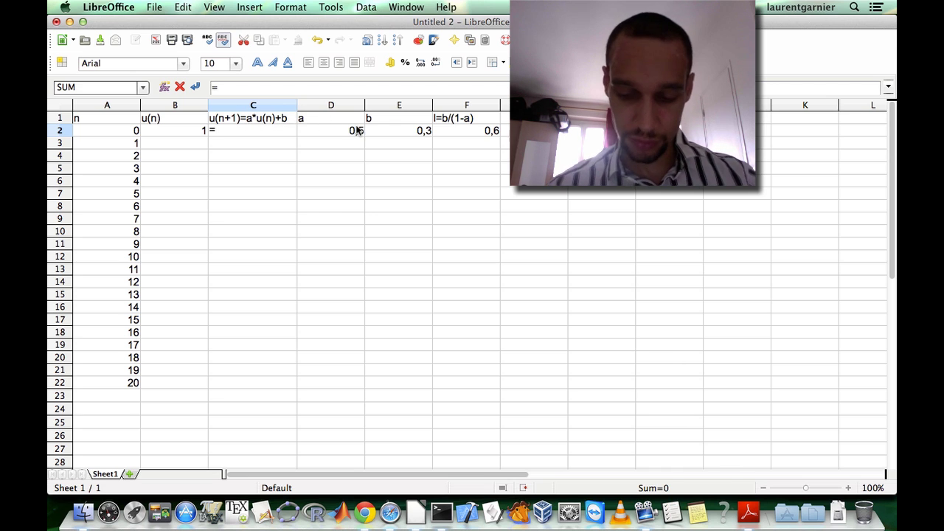
text($)
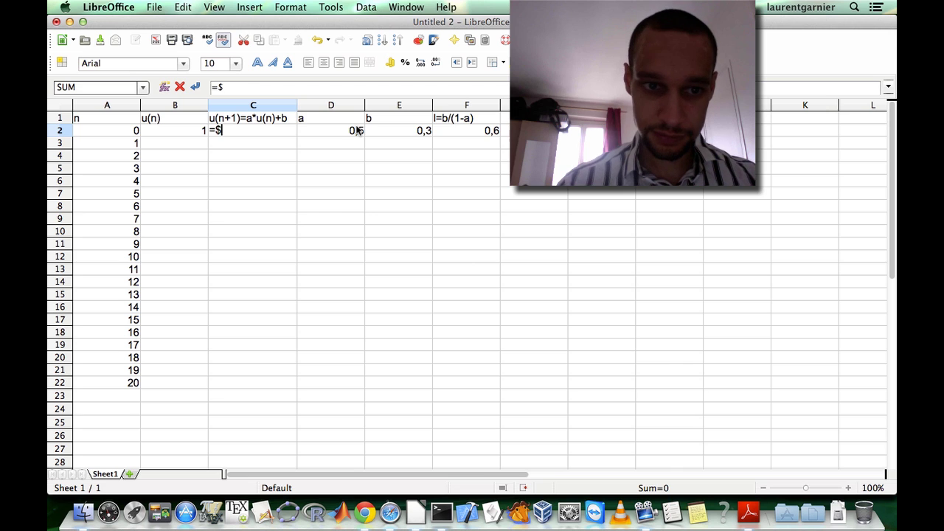
text(D$)
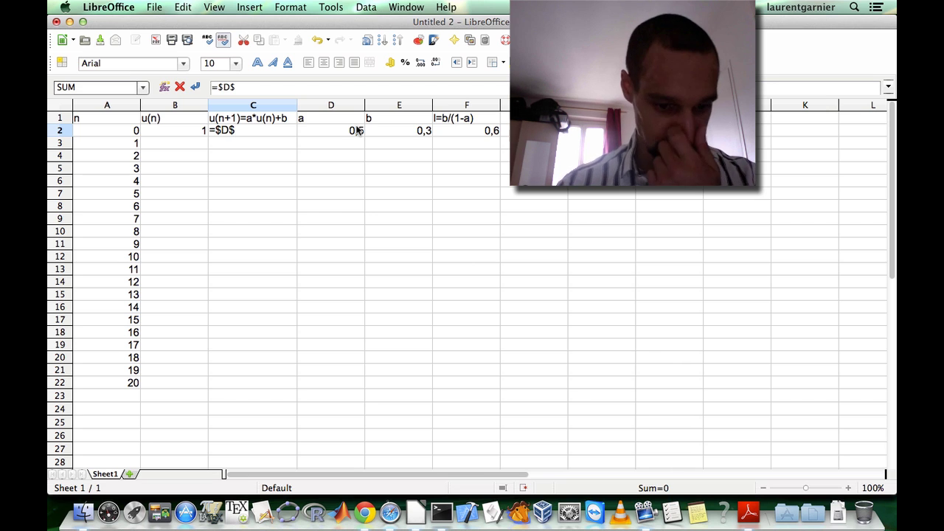
text(2*)
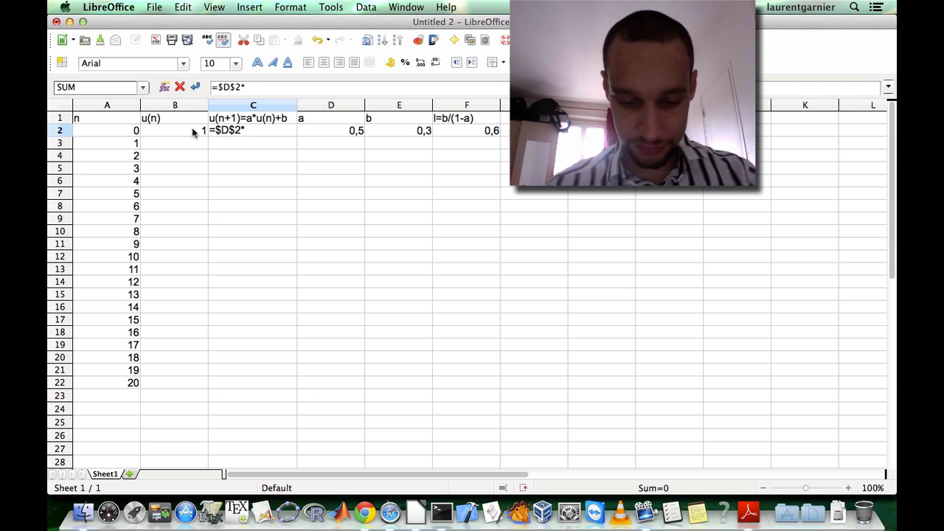
text(B2+)
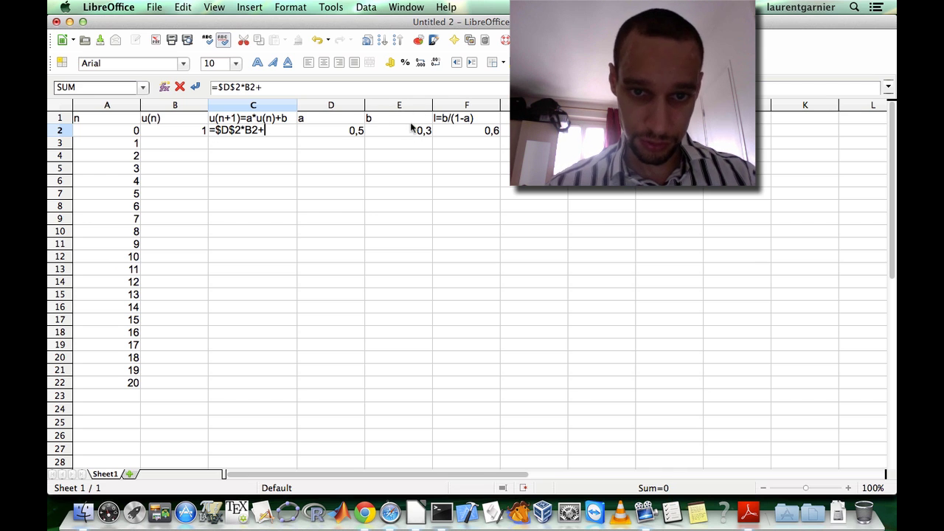
text($)
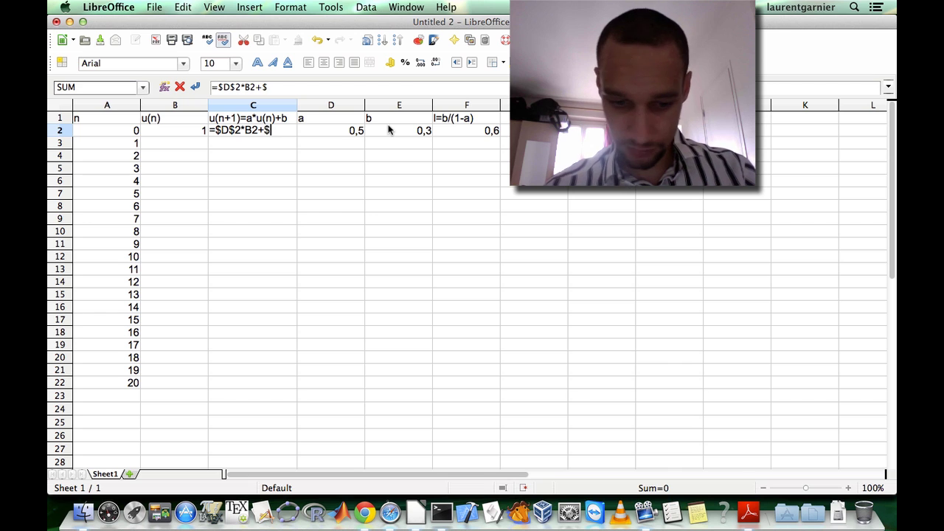
text(E$)
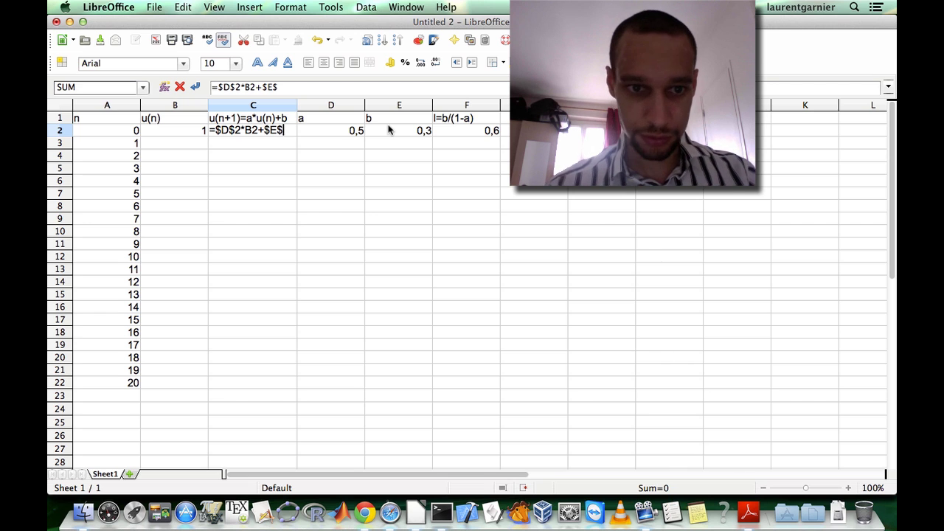
text(2)
key(Return)
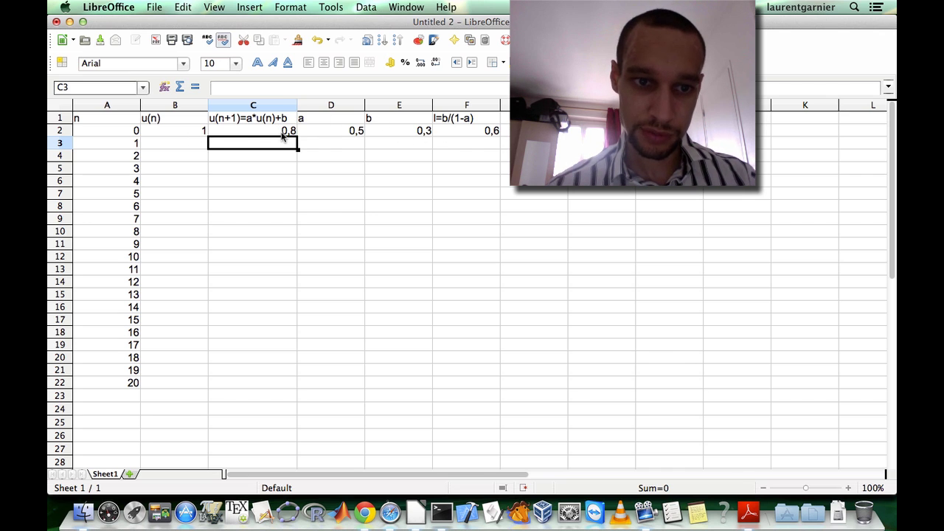
Set the next u(n) term in B3 with the formula =C2, linking it to the previous row's u(n+1)
click(175, 142)
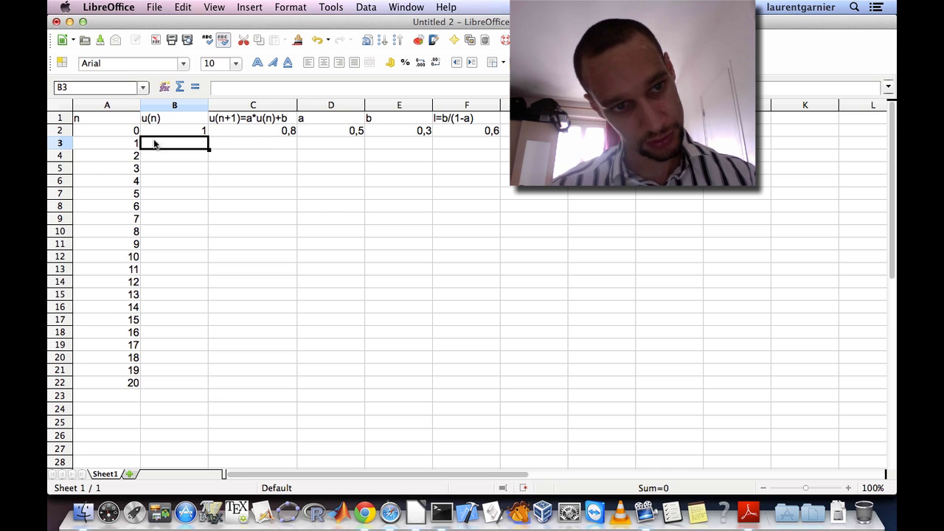
text(=)
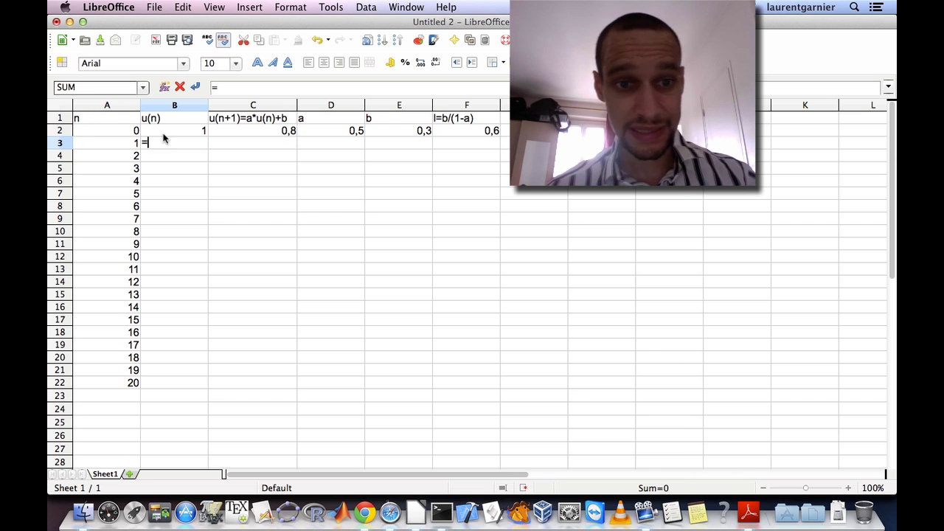
text(C2)
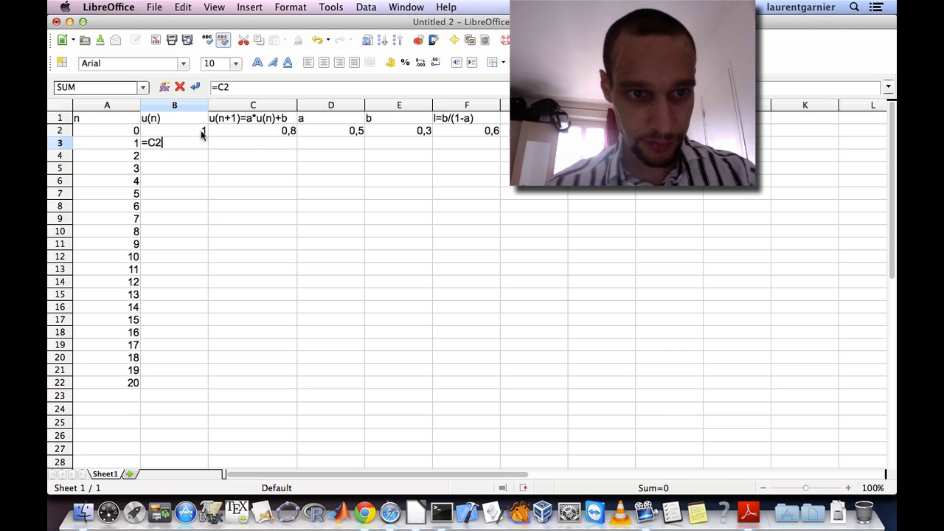
key(Return)
Fill the u(n+1) formula from C2 down to C22 and the u(n) formula from B3 down to B22
click(292, 135)
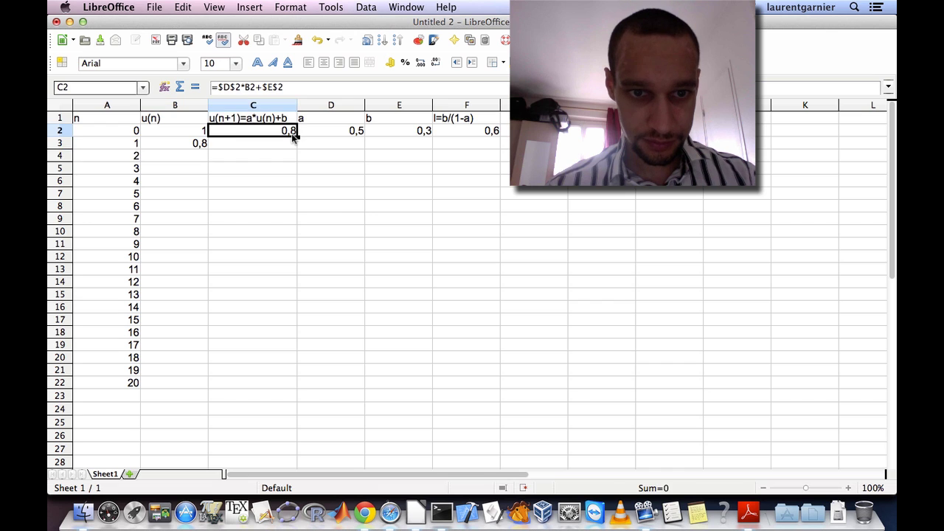
drag(296, 136, 332, 389)
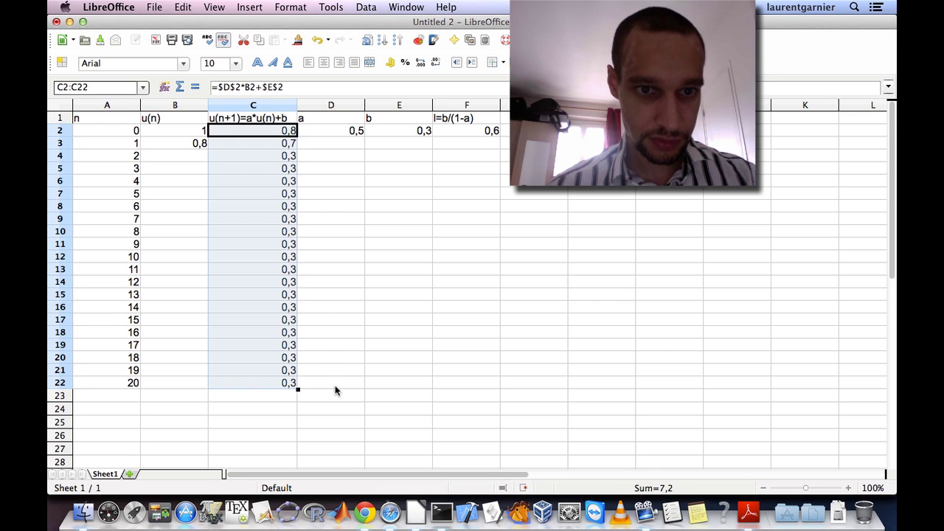
click(200, 155)
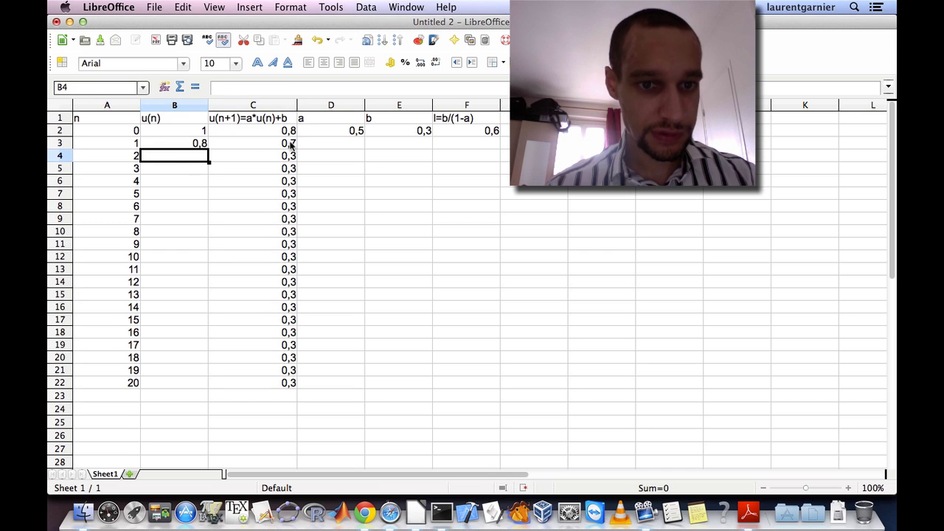
click(196, 144)
drag(208, 149, 213, 393)
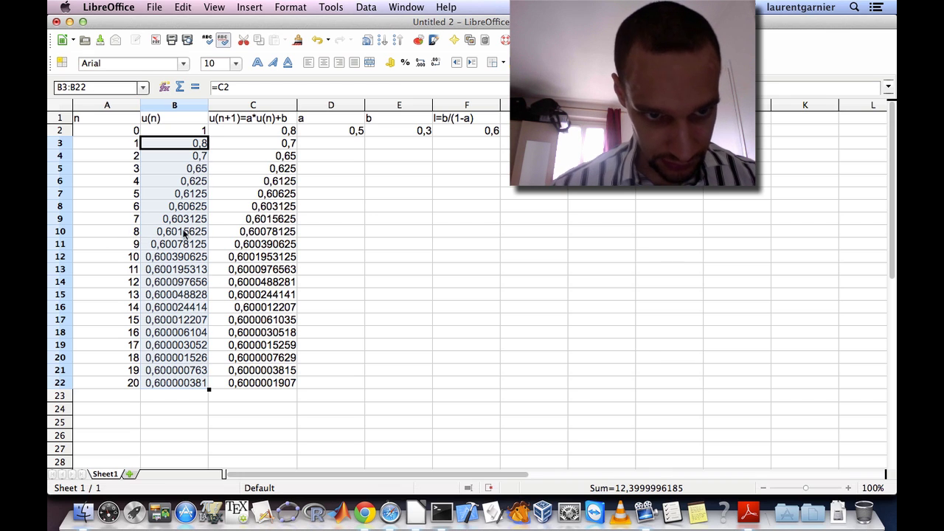
Highlight cell C10, the u(n+1) value for n=8, with a Light red background
click(252, 233)
right_click(251, 234)
click(285, 261)
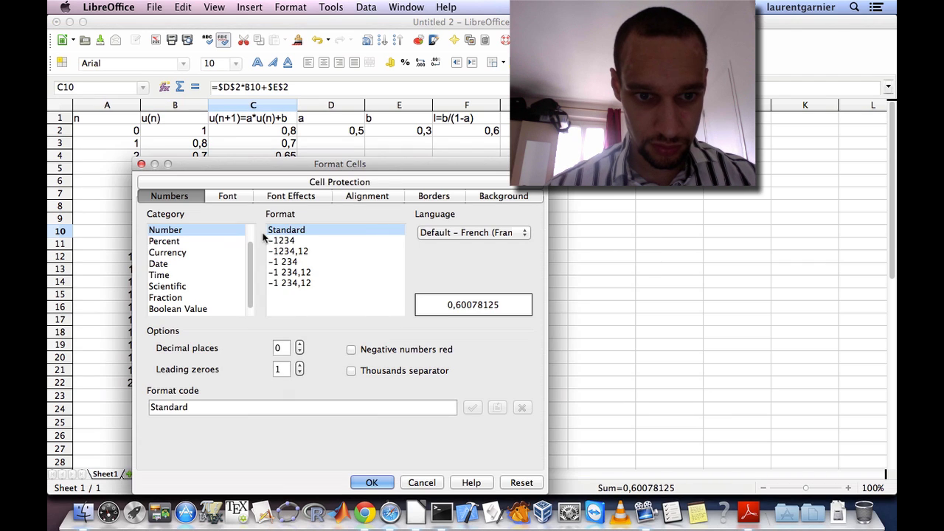
click(488, 196)
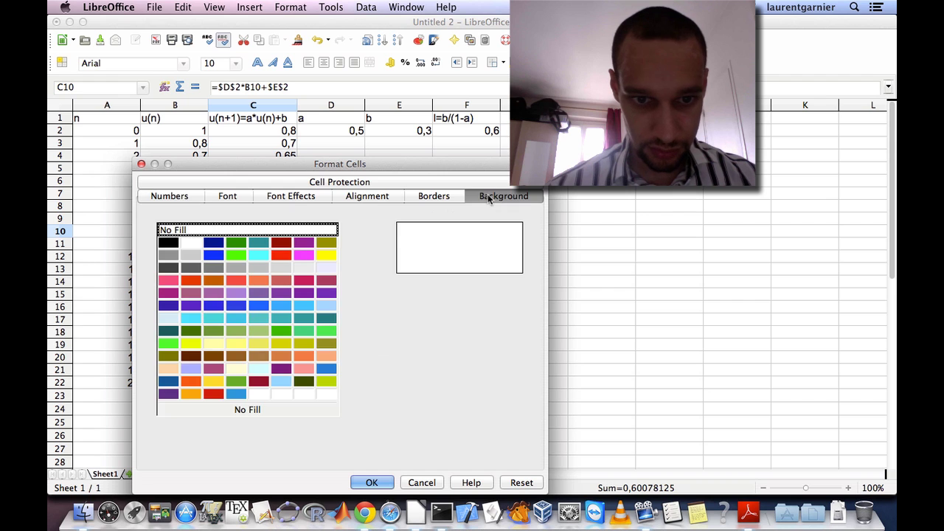
click(280, 256)
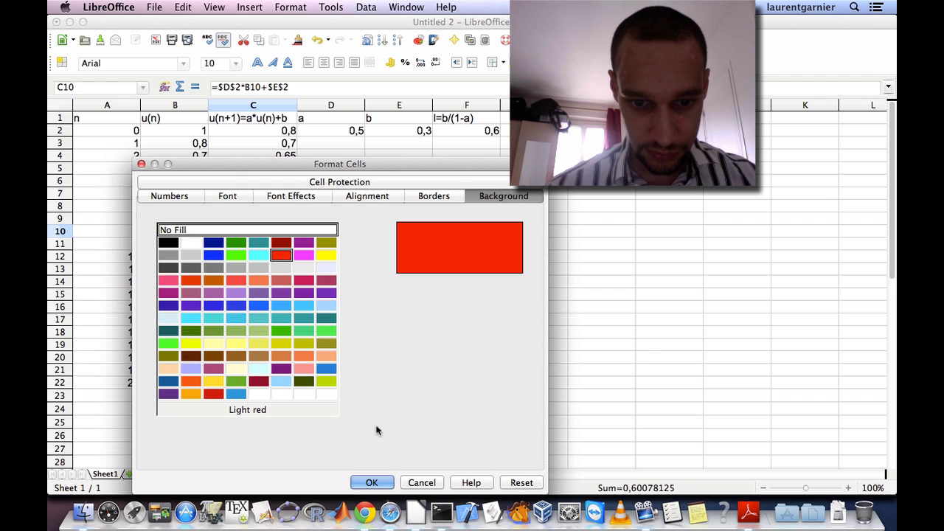
click(370, 482)
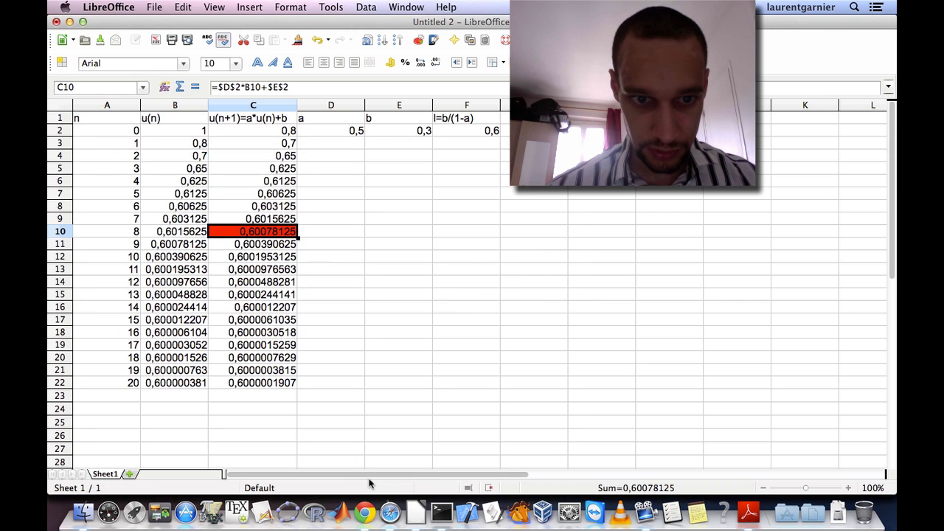
Give cell A10, the index n=8, the same Light red background
click(185, 236)
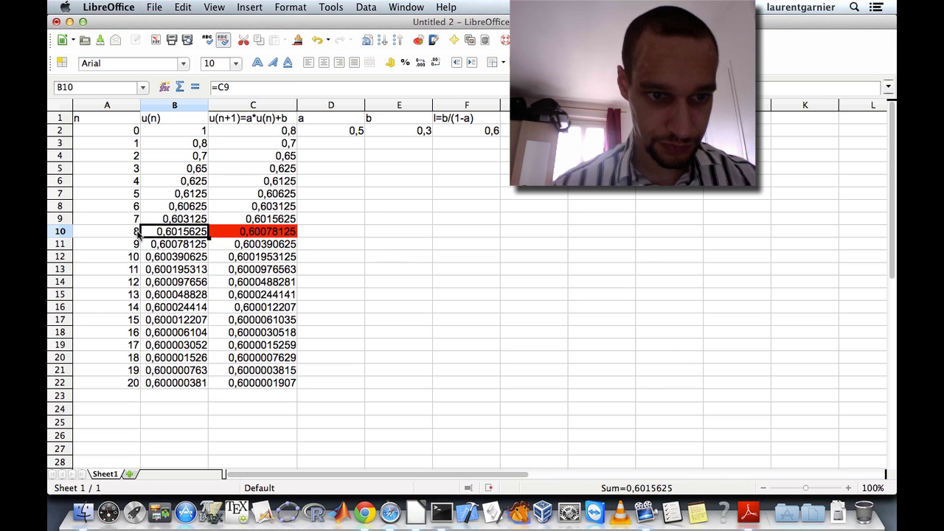
click(137, 234)
right_click(138, 235)
click(155, 258)
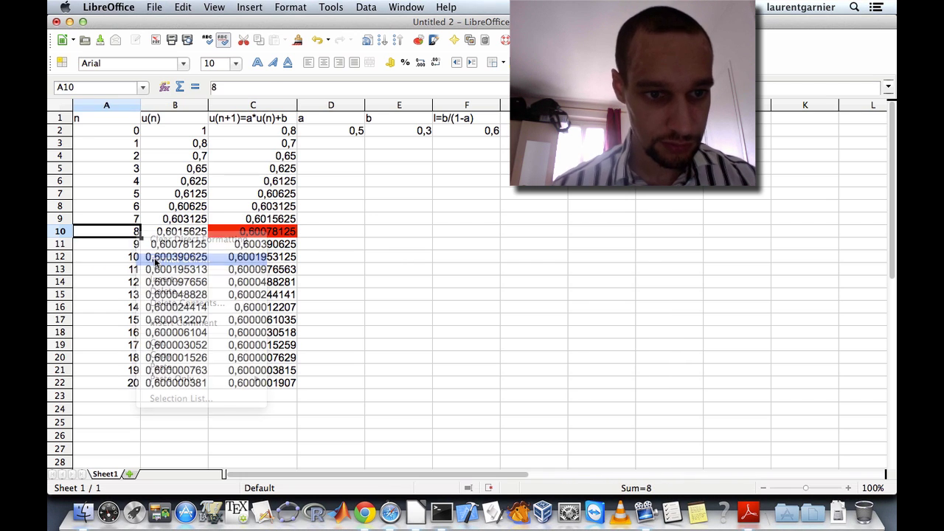
click(281, 255)
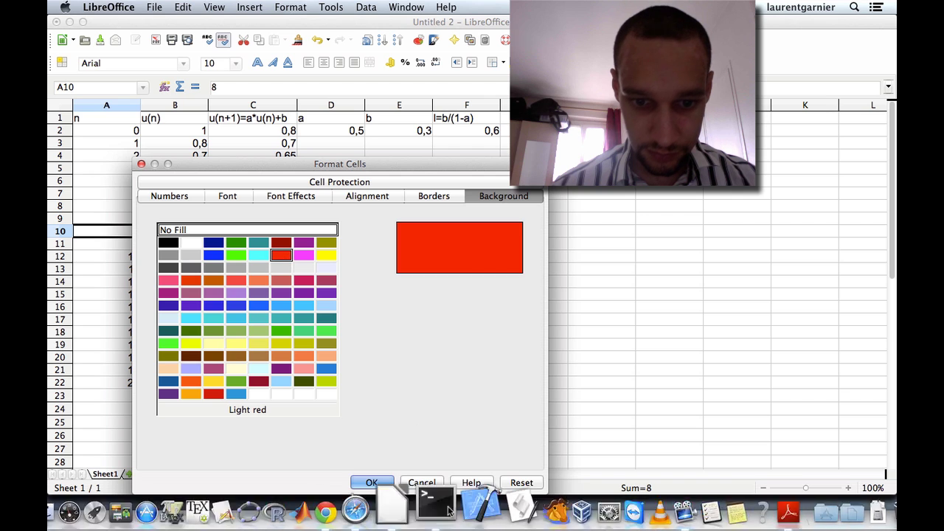
click(371, 482)
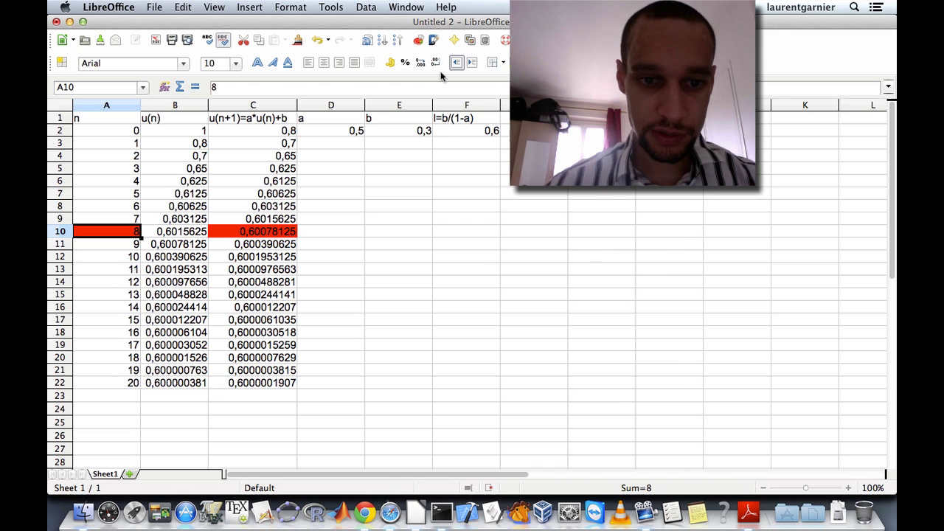
Set parameter a in D2 to 0,4 to recalculate the sequence and its limit
click(354, 132)
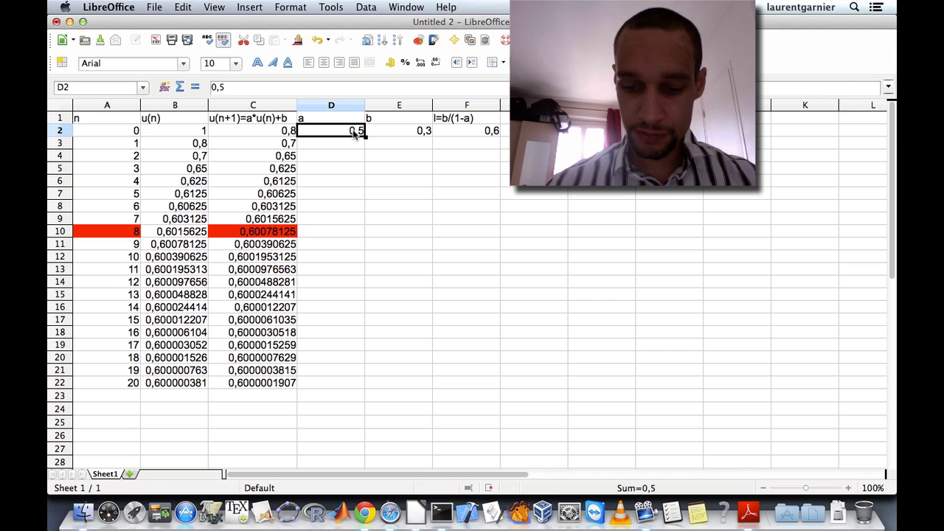
text(0,4)
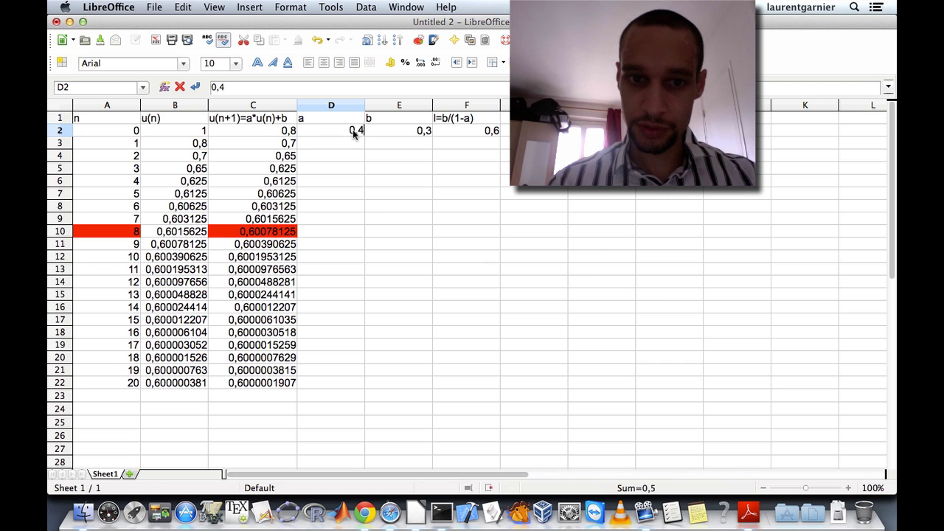
key(Return)
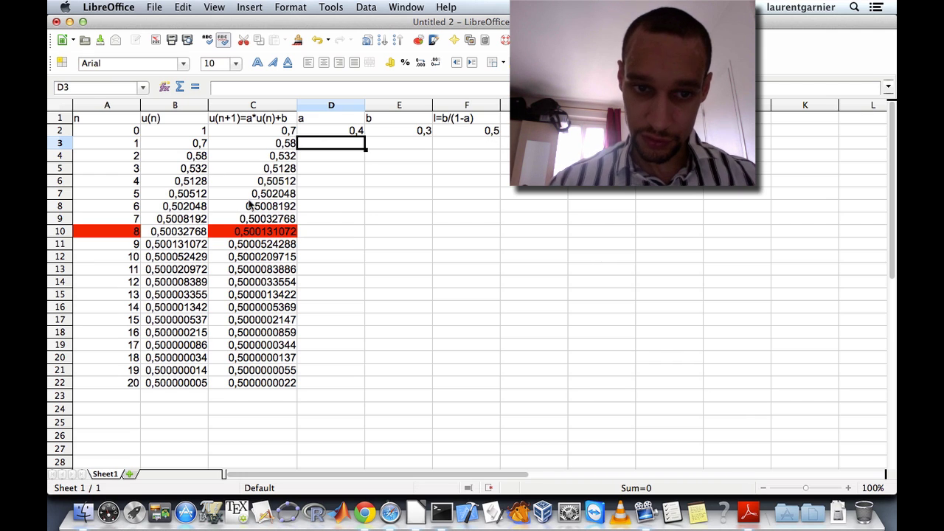
click(122, 206)
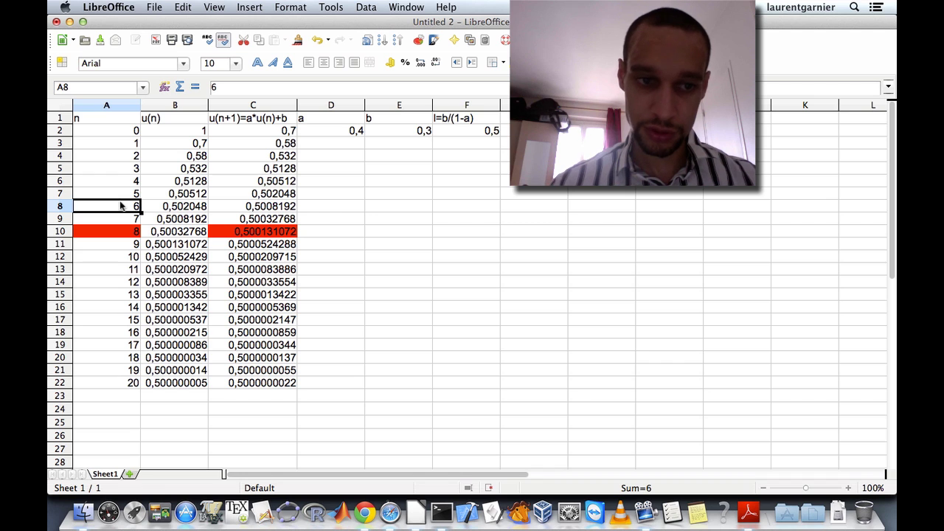
Remove the red background from cell A10 by setting it to No Fill
click(112, 231)
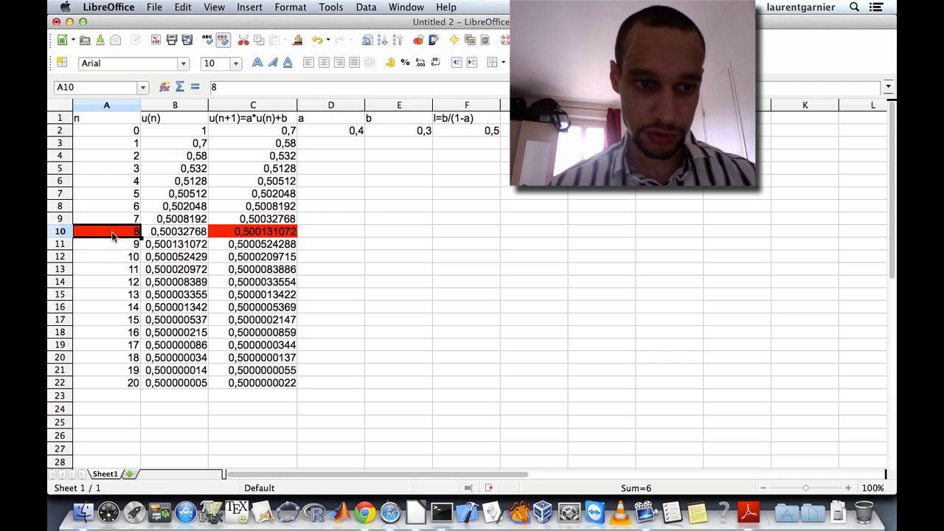
right_click(111, 232)
click(345, 140)
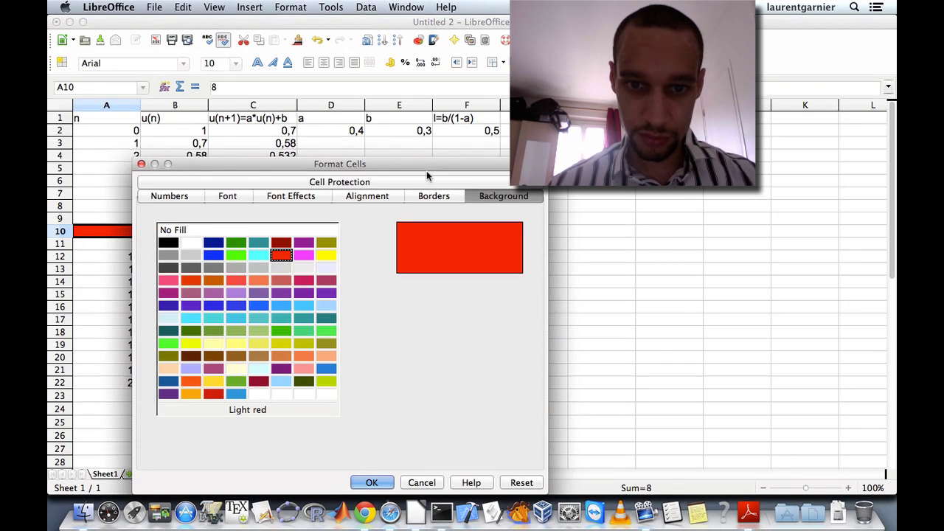
click(182, 230)
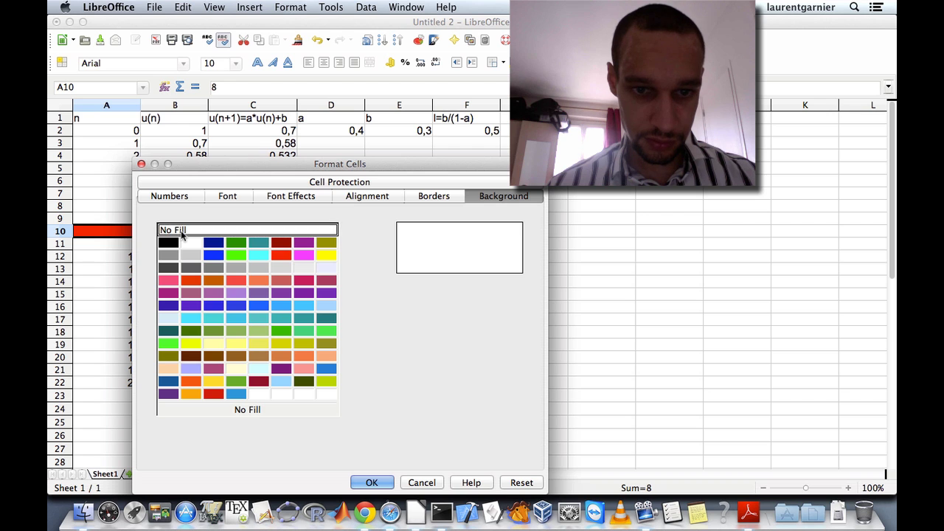
click(370, 482)
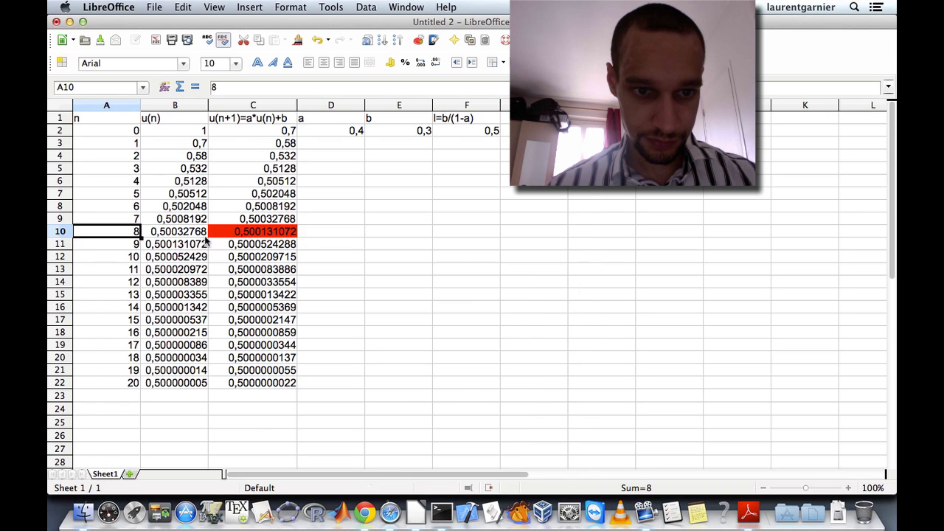
Remove the red background from cell C10 by setting it to No Fill
click(231, 230)
right_click(231, 230)
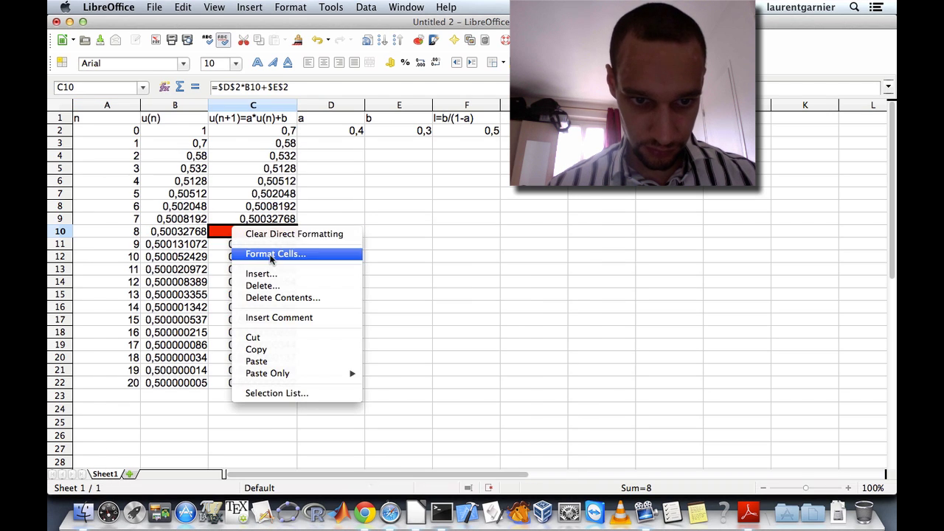
click(260, 253)
click(192, 230)
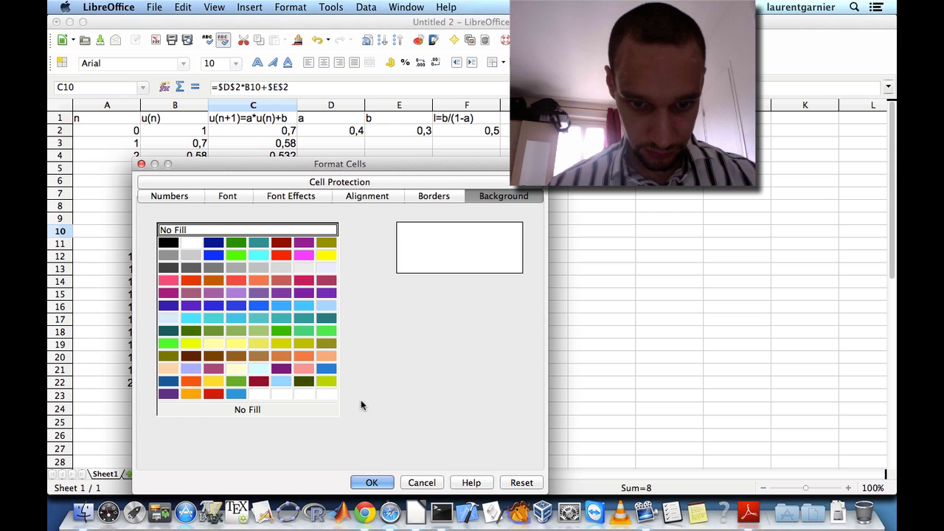
click(366, 479)
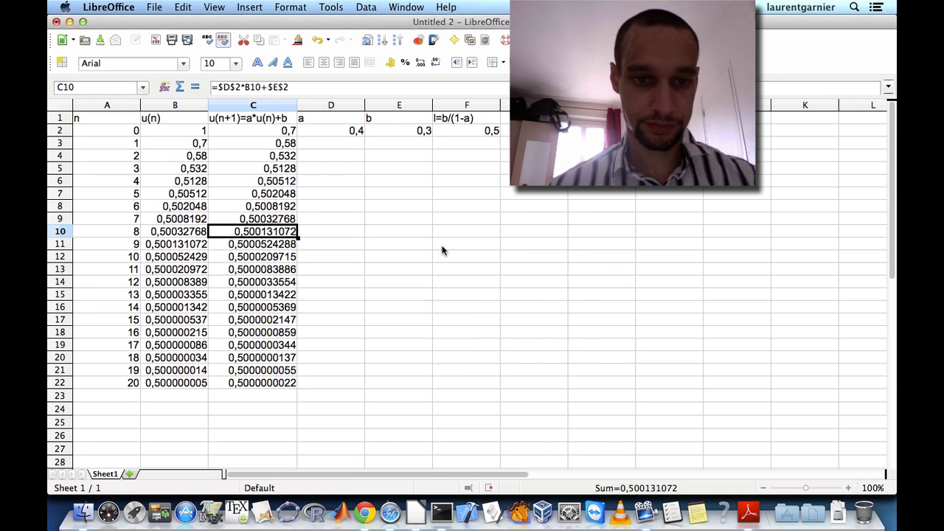
Set parameter a in D2 to 4 and parameter b in E2 to 5 to recalculate the sequence
click(350, 133)
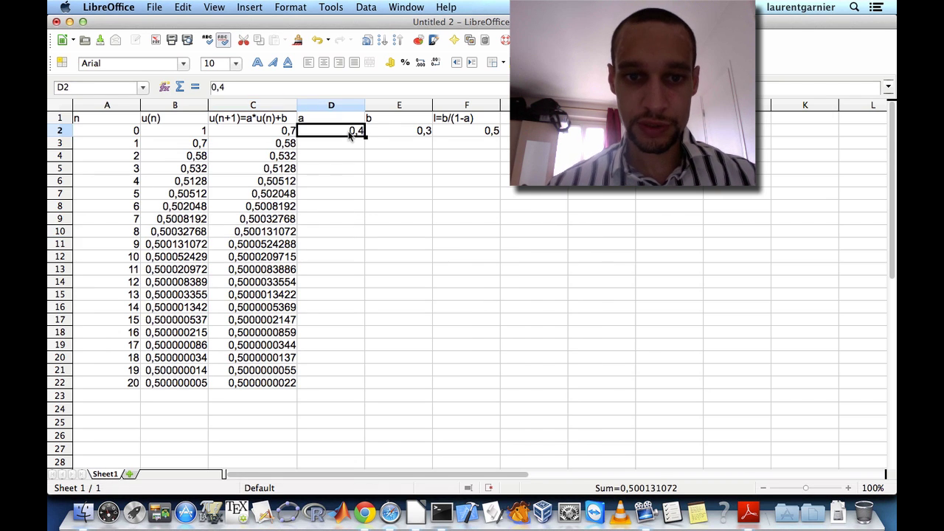
text(4)
key(Return)
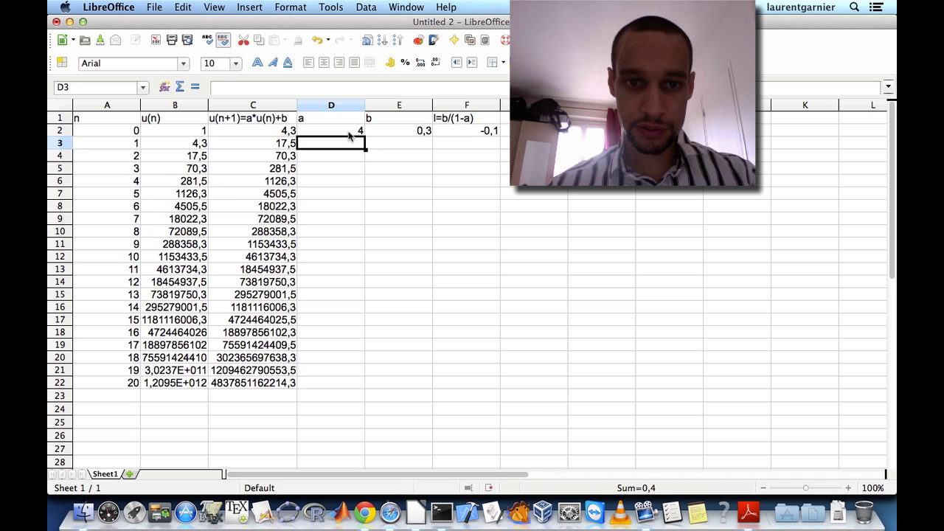
click(394, 132)
text(5)
key(Return)
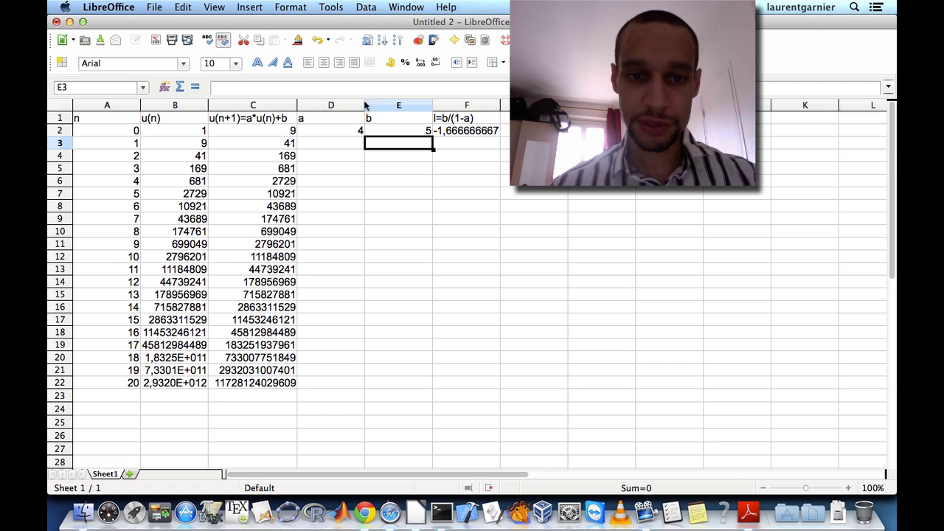
Set parameter b in E2 to 0 to turn the recurrence into a purely geometric sequence
click(358, 131)
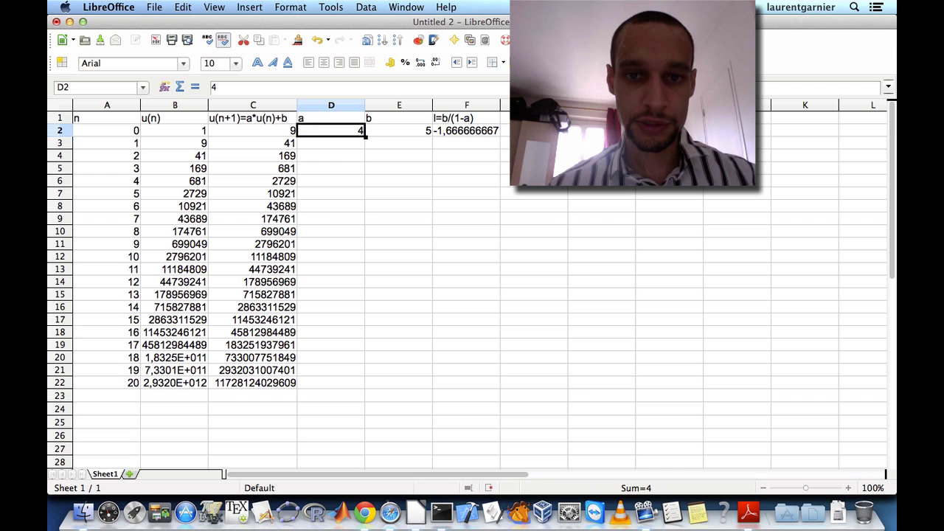
click(422, 131)
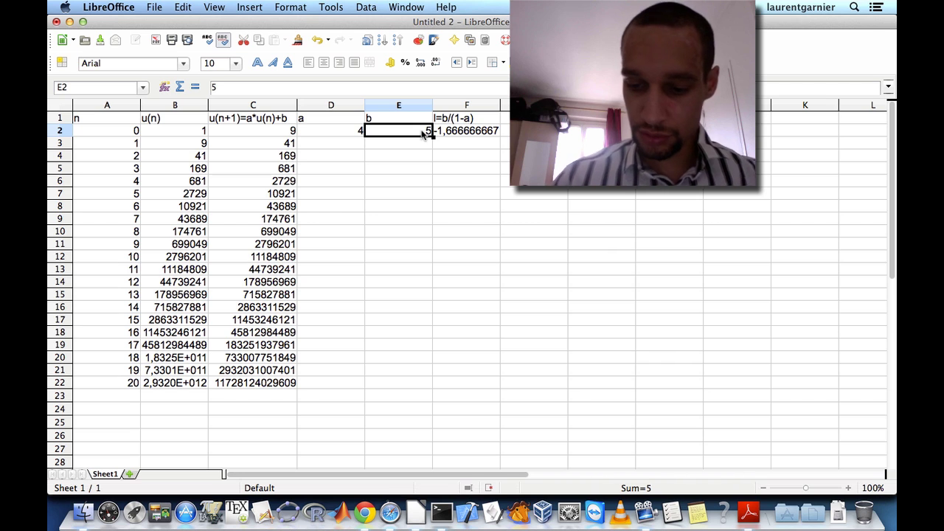
text(0)
key(Return)
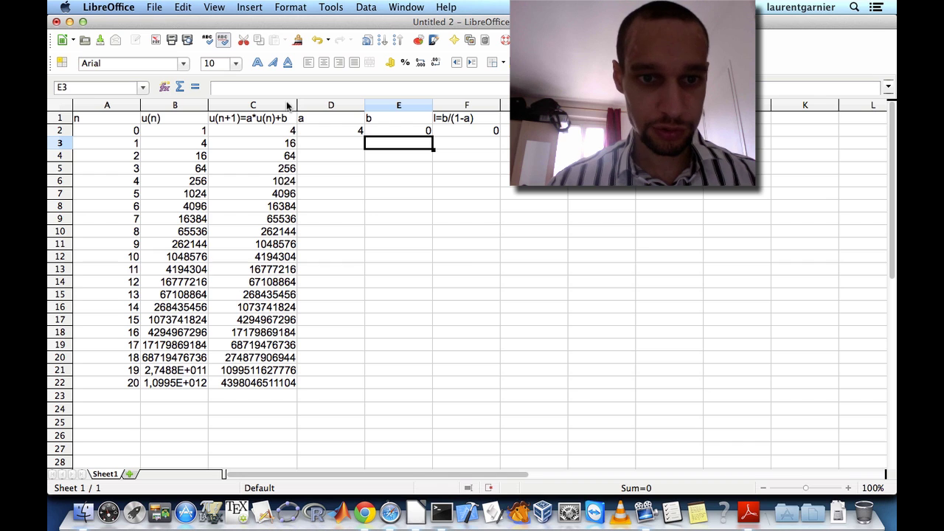
Set parameter a in D2 to -0,3 to test the sequence with a negative ratio
click(346, 133)
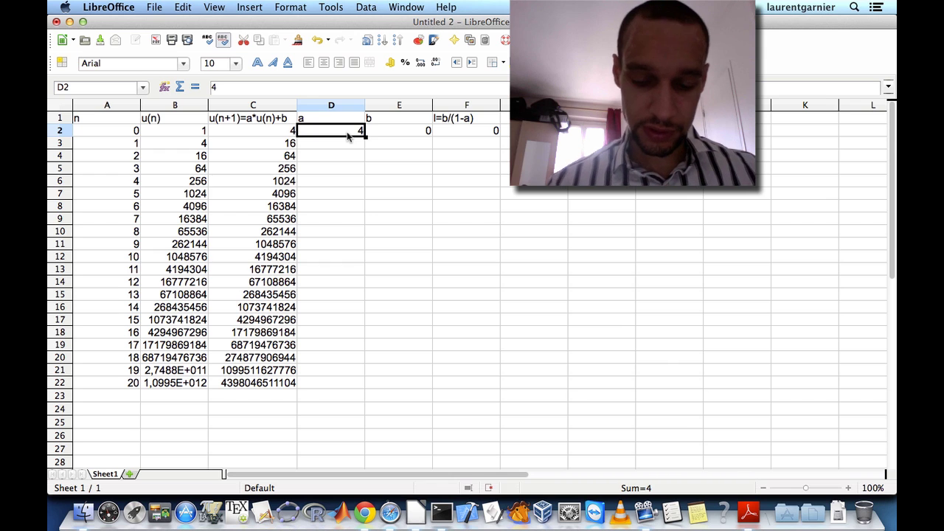
text(-)
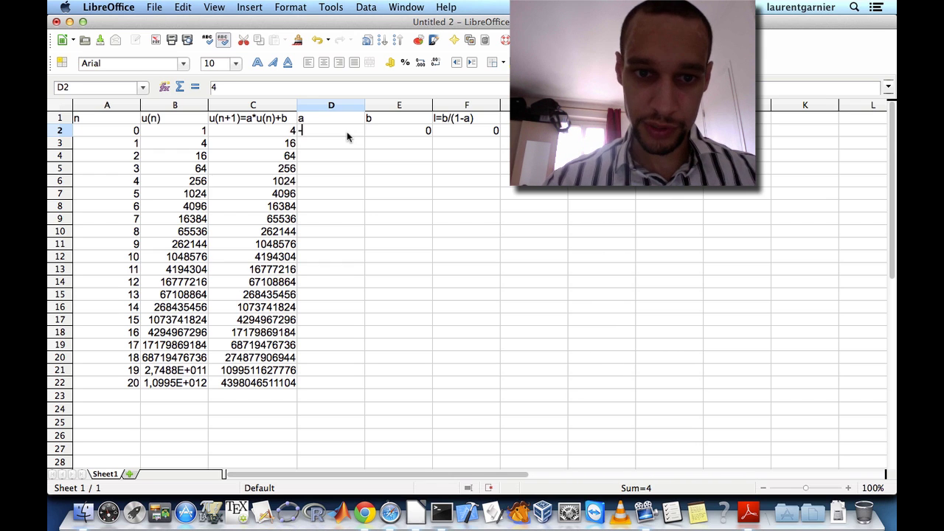
text(0,)
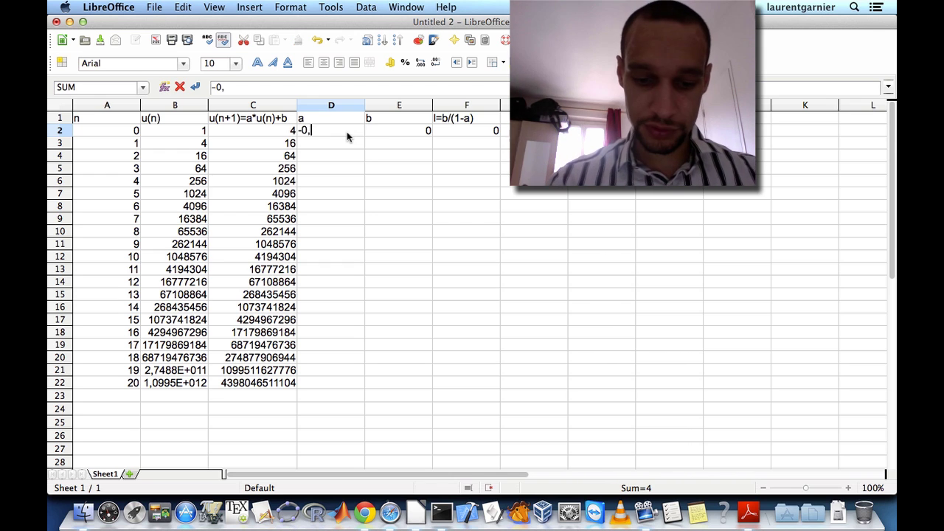
text(3)
key(Return)
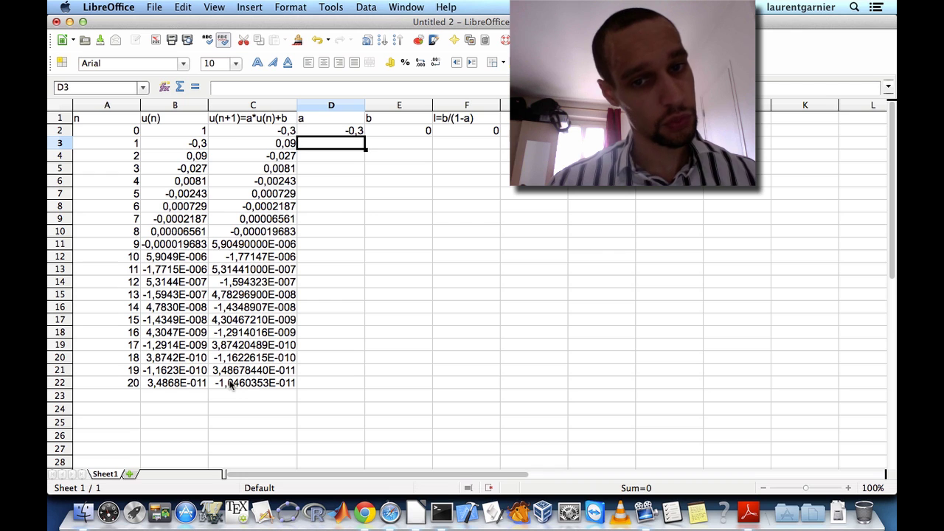
Set parameter a in D2 to 0,25 to test the sequence with a small positive ratio
click(351, 132)
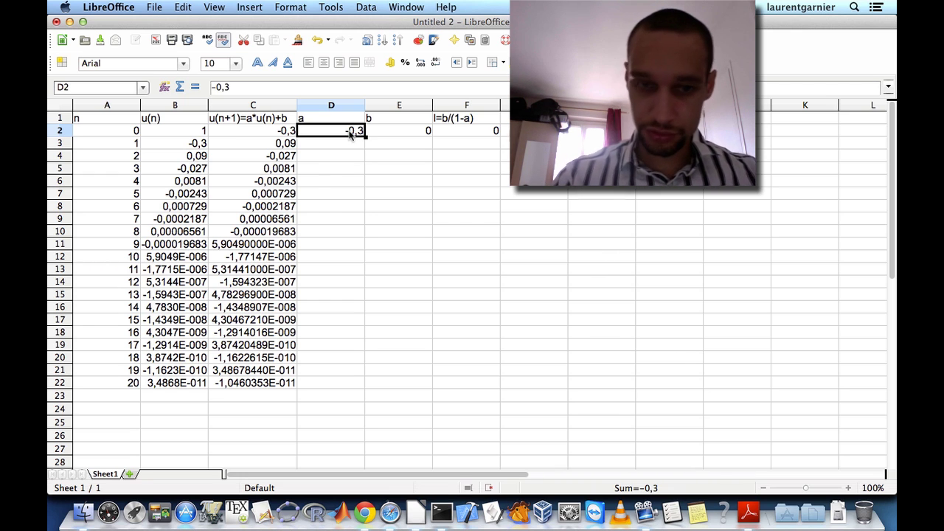
text(0,2)
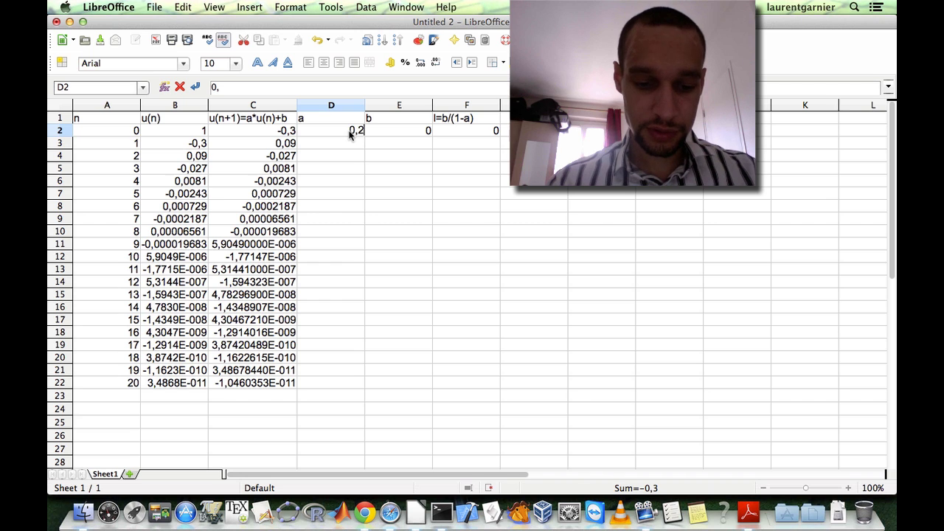
text(5)
key(Return)
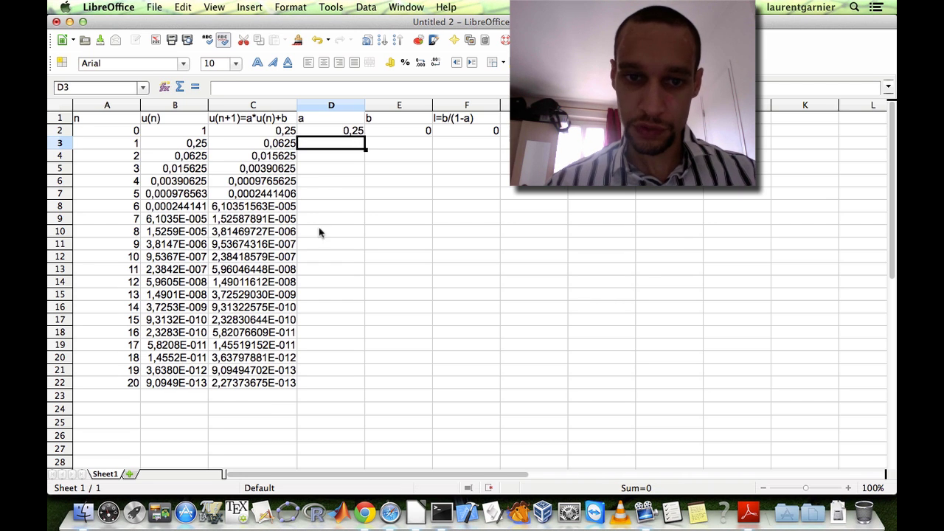
Test the sequence with parameter a in D2 set first to 2 and finally to -2
click(348, 135)
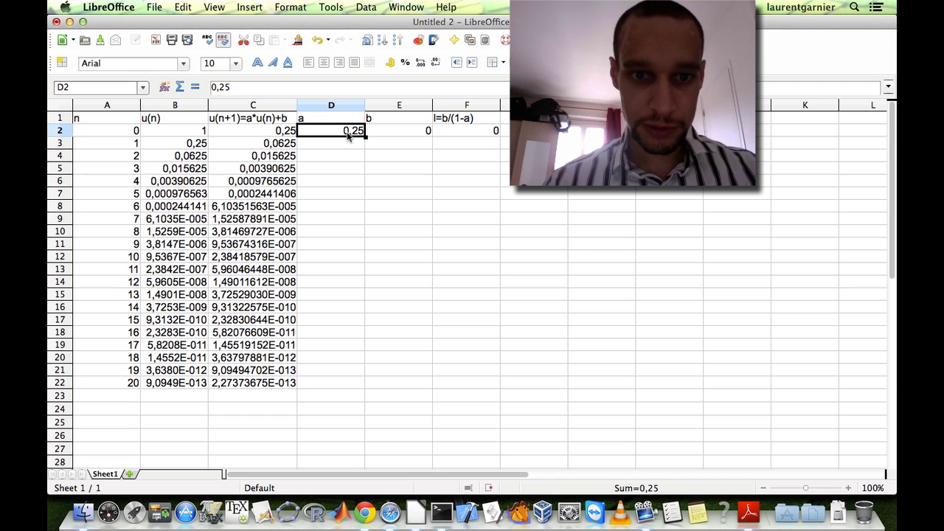
text(2)
key(Return)
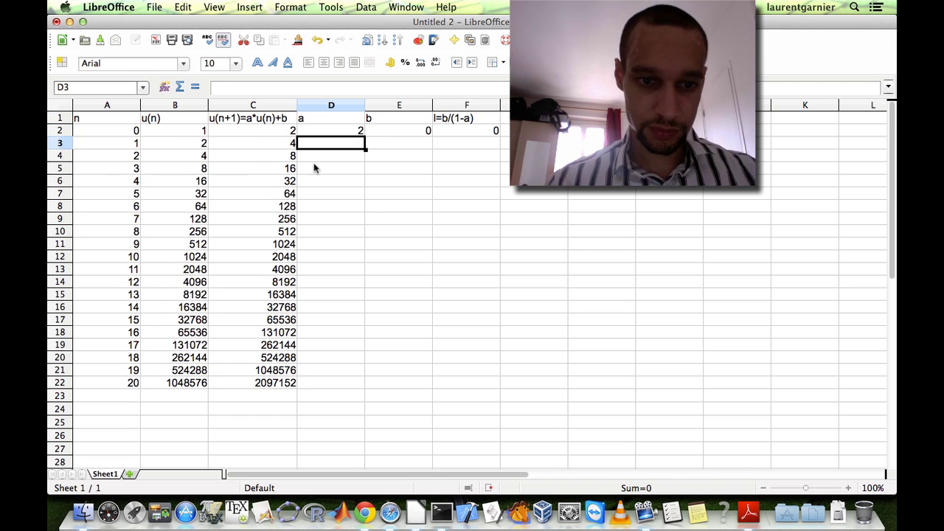
click(341, 130)
text(-2)
key(Return)
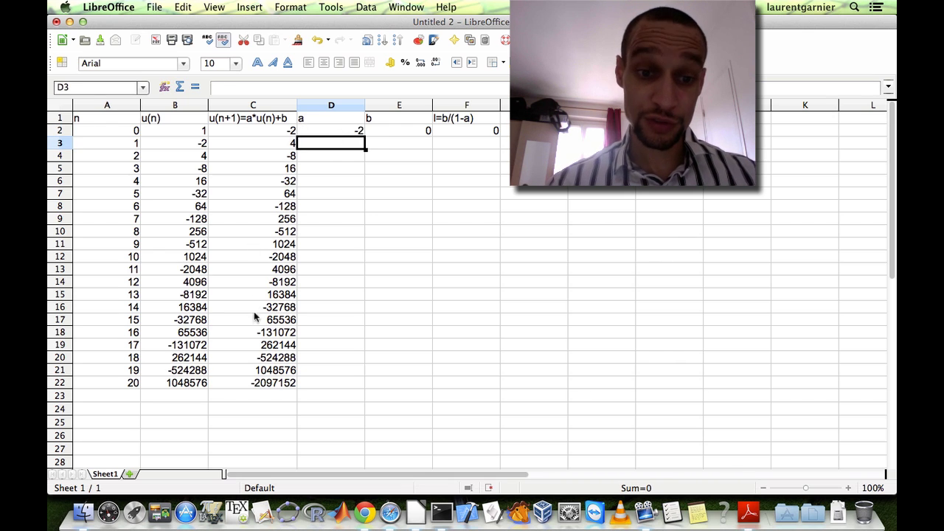
Set parameter a in D2 to 0 and parameter b in E2 to 3 to recalculate the sequence and limit
click(355, 130)
text(0)
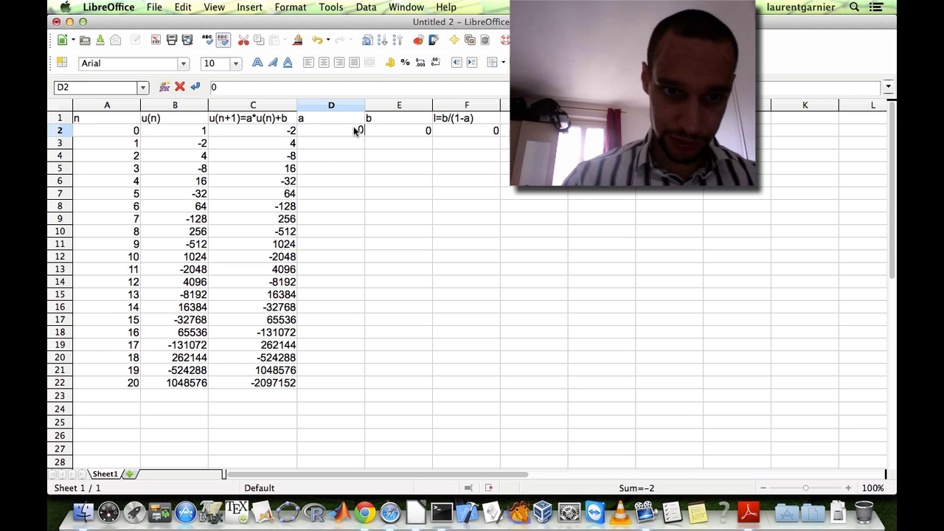
key(Return)
click(390, 131)
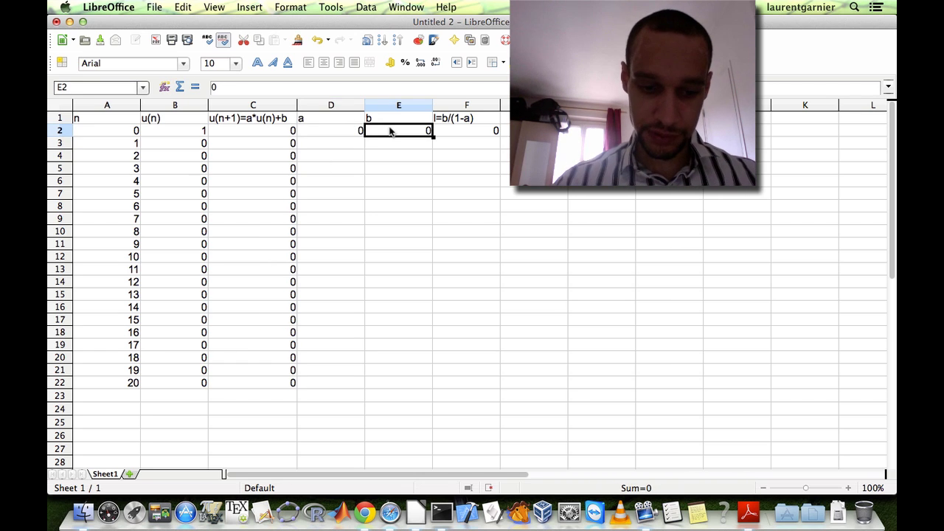
text(3)
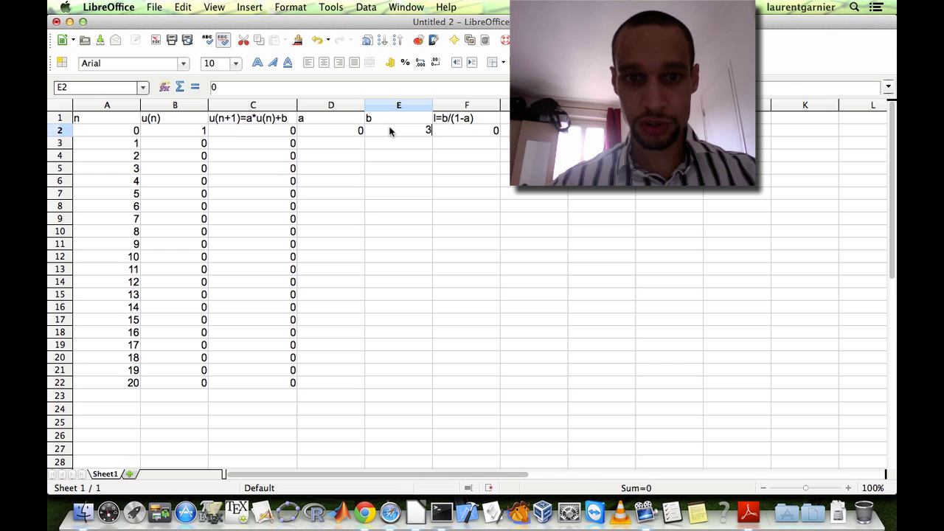
key(Return)
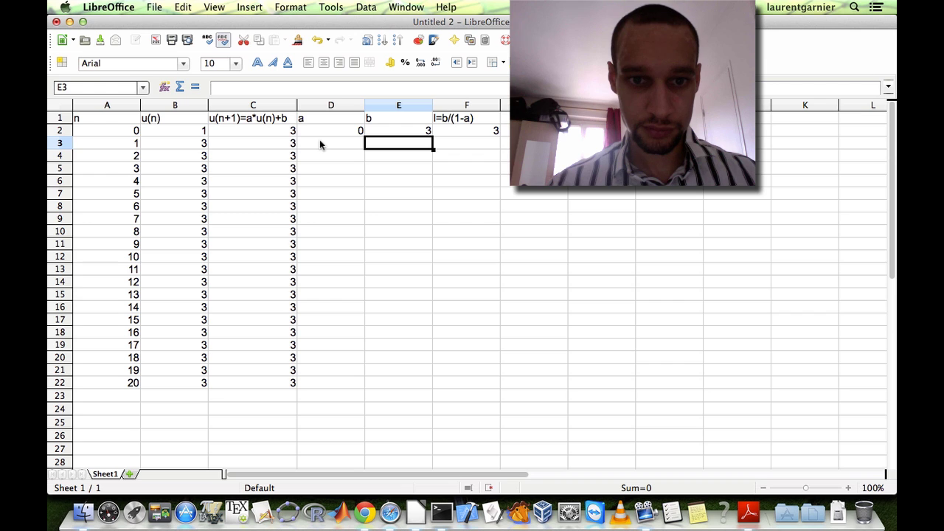
Set parameter a in D2 to 1 to test the arithmetic case of the recurrence
click(345, 129)
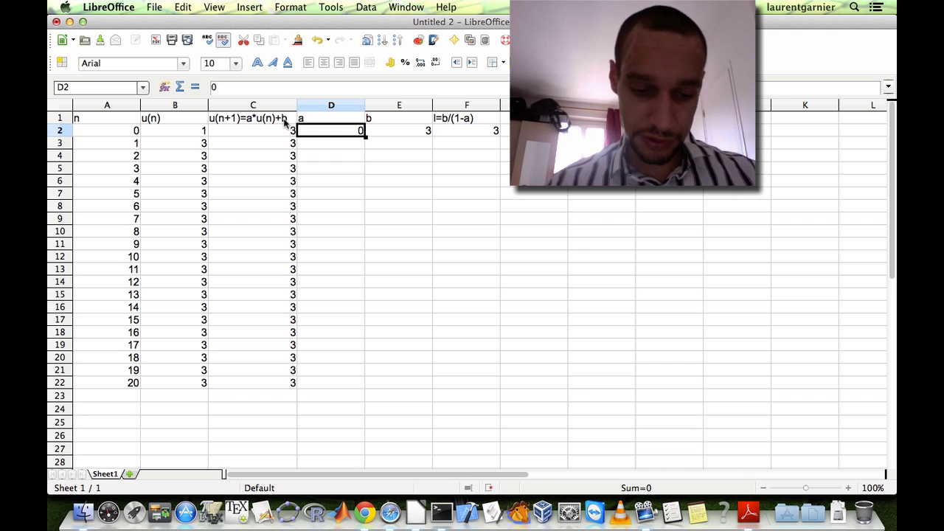
text(1)
key(Return)
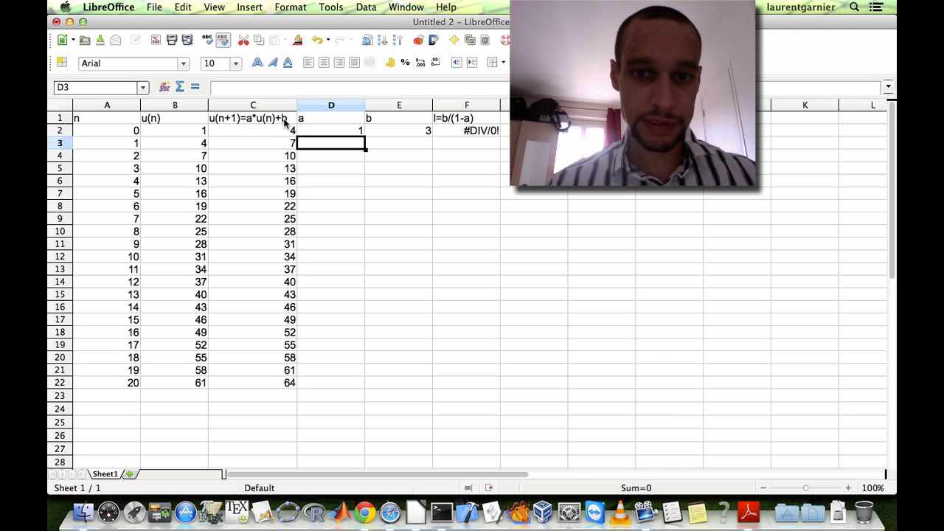